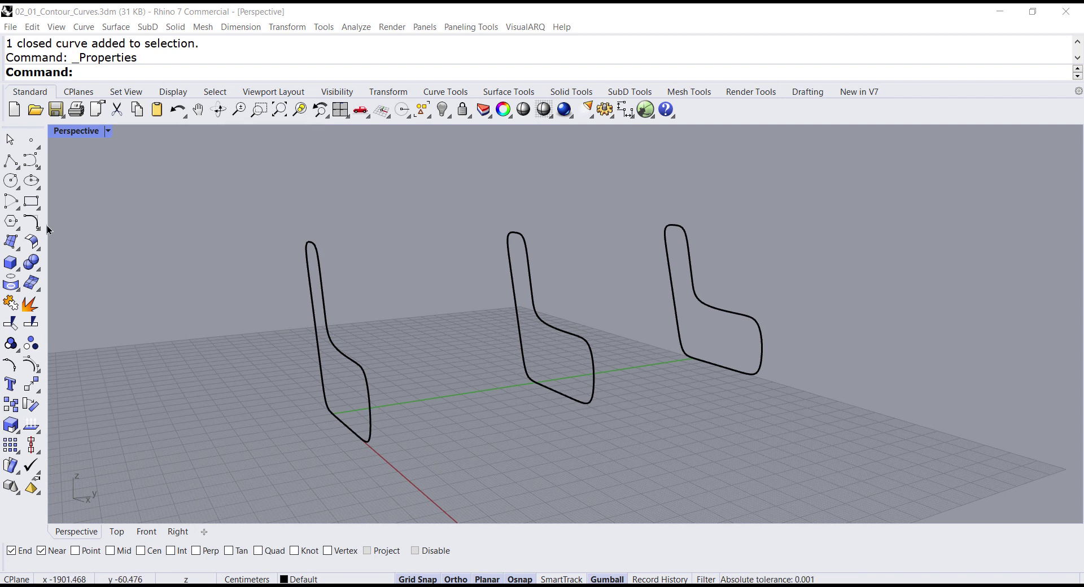
# Float the Curve From Object toolbar as a palette and start the Contour command
pyautogui.click(11, 285)
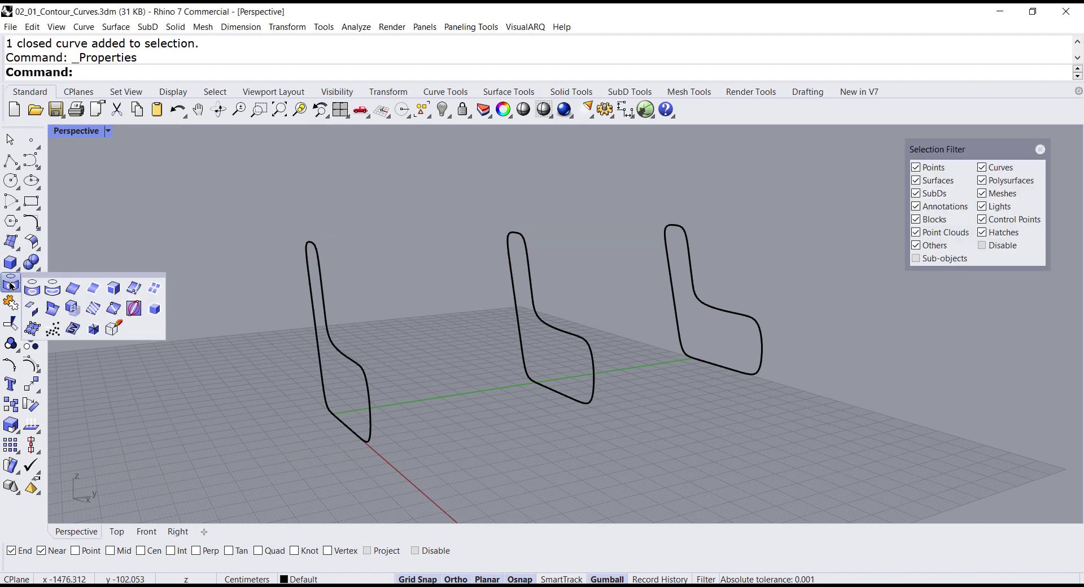
pyautogui.moveTo(70, 275); pyautogui.dragTo(116, 165)
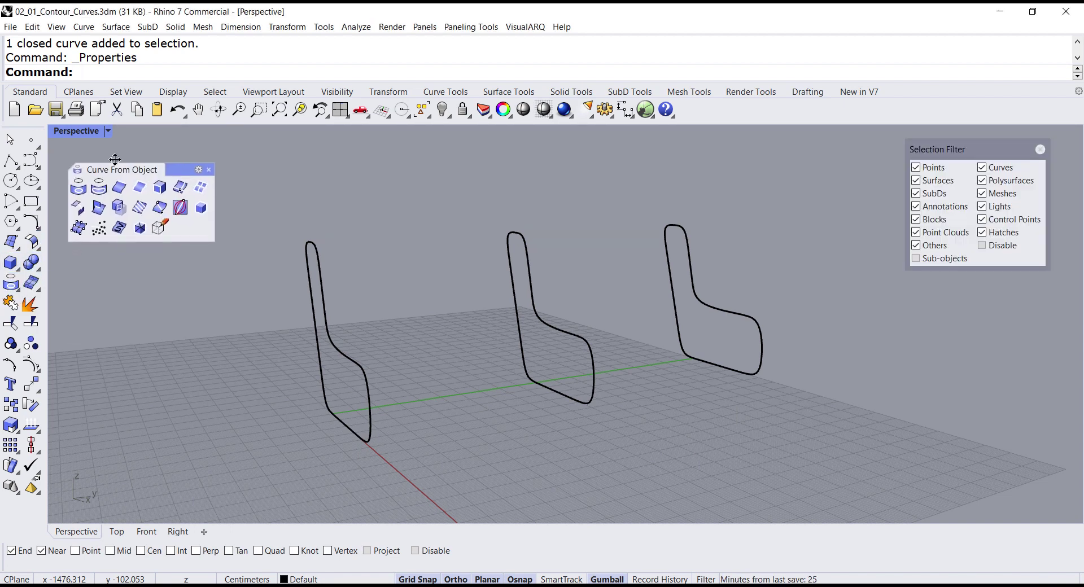
pyautogui.click(139, 210)
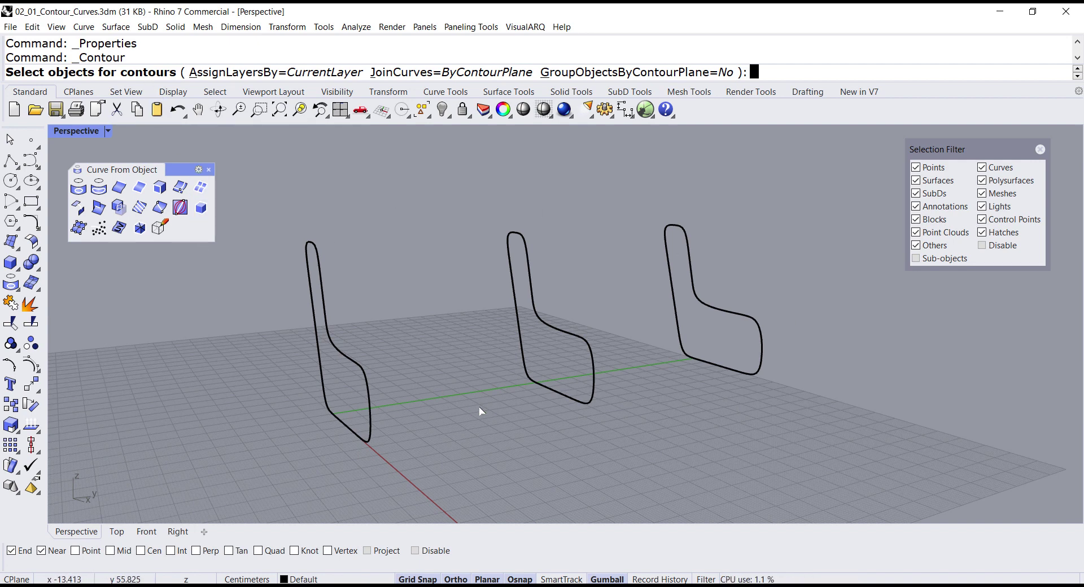
# Cancel Contour, float the Select SubD toolbar, and select all SubD-friendly curves
pyautogui.click(12, 143)
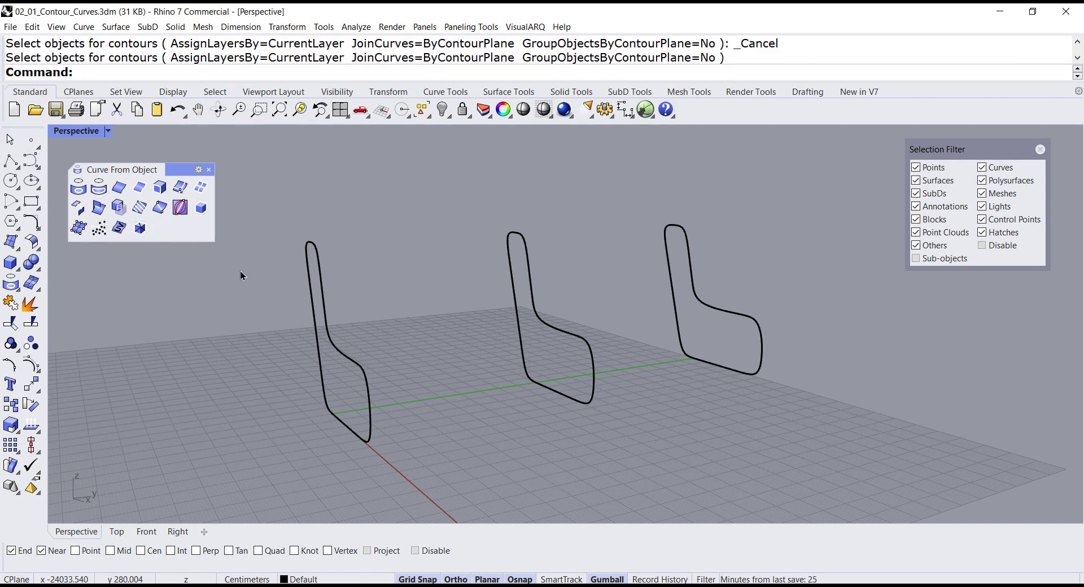
pyautogui.click(422, 111)
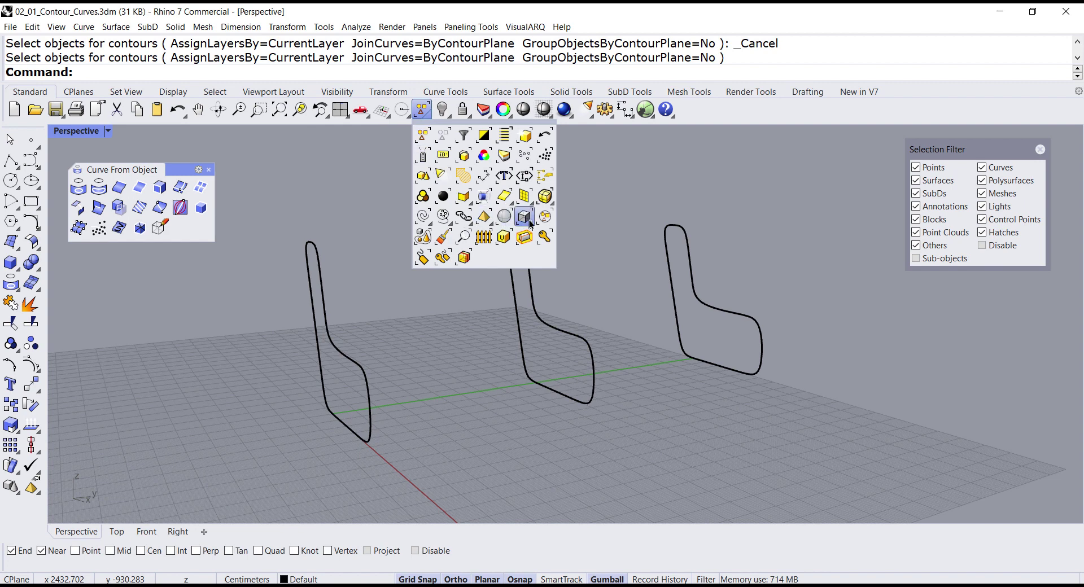
pyautogui.click(544, 196)
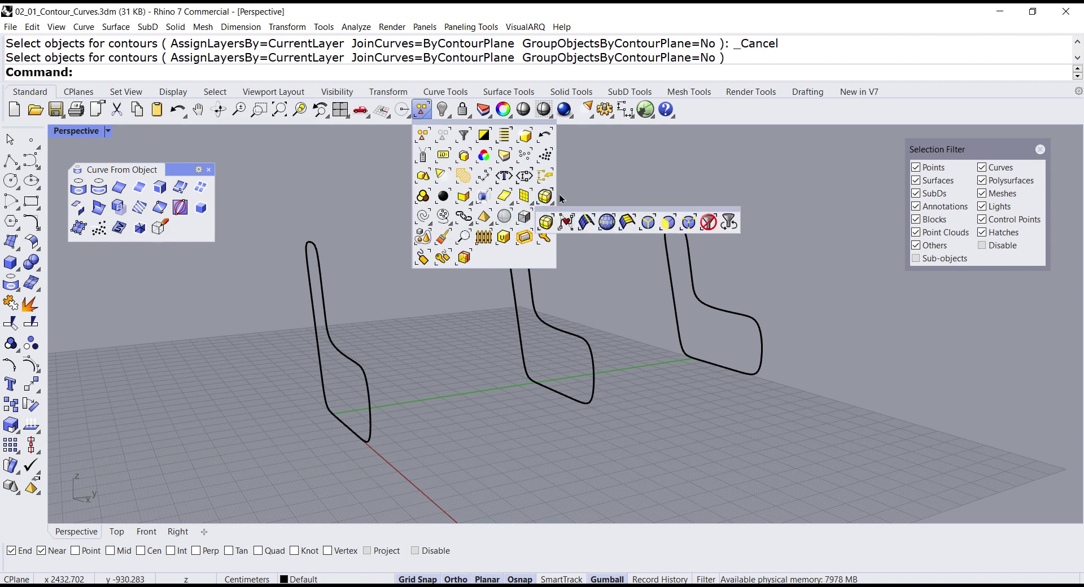
pyautogui.moveTo(585, 213); pyautogui.dragTo(584, 164)
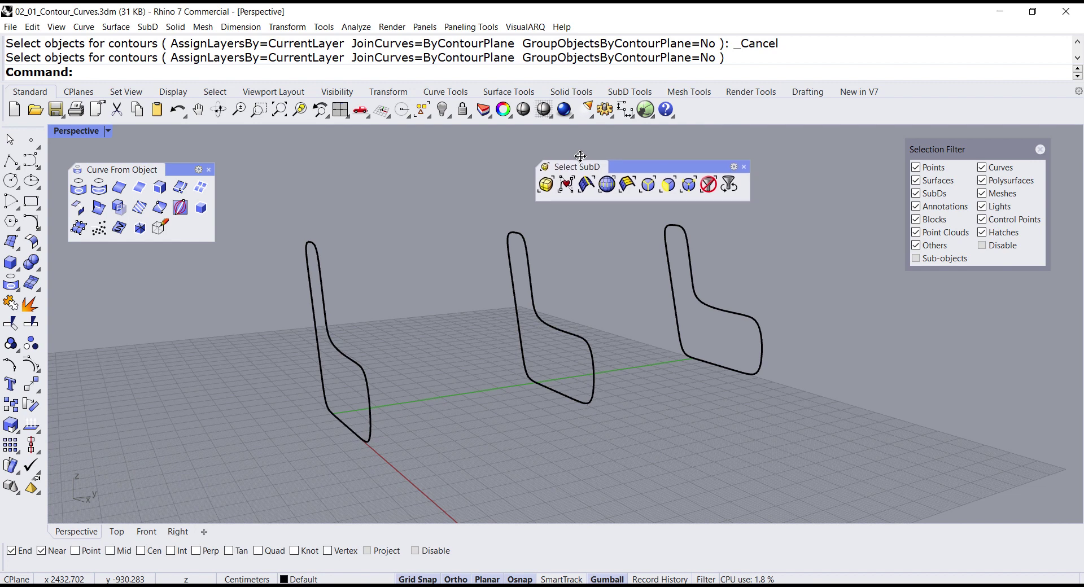
pyautogui.click(566, 190)
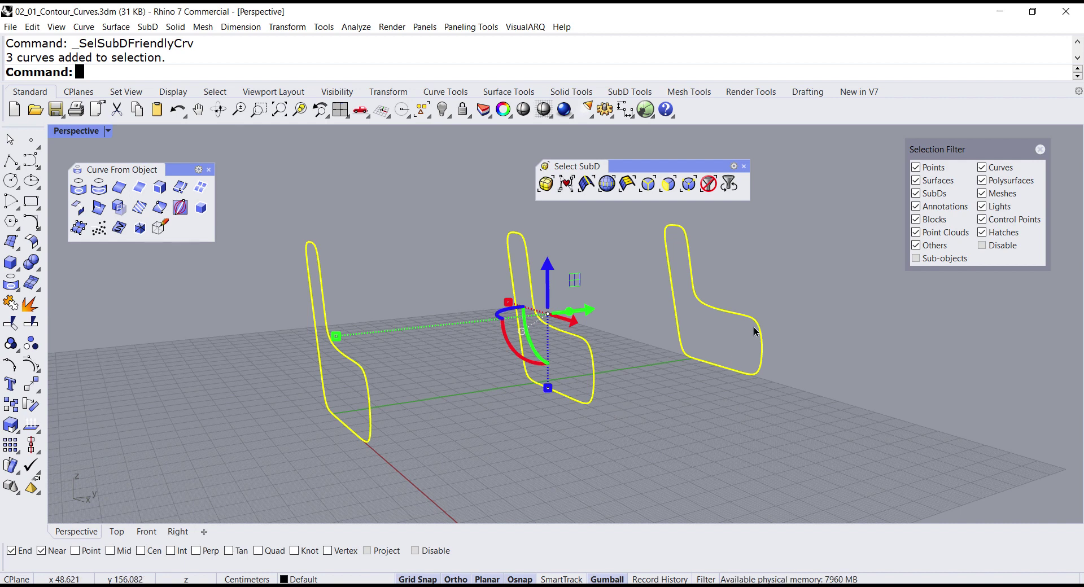
# Close the Select SubD palette, clear the selection, and window-select the three sofa profile curves
pyautogui.click(745, 167)
pyautogui.click(764, 206)
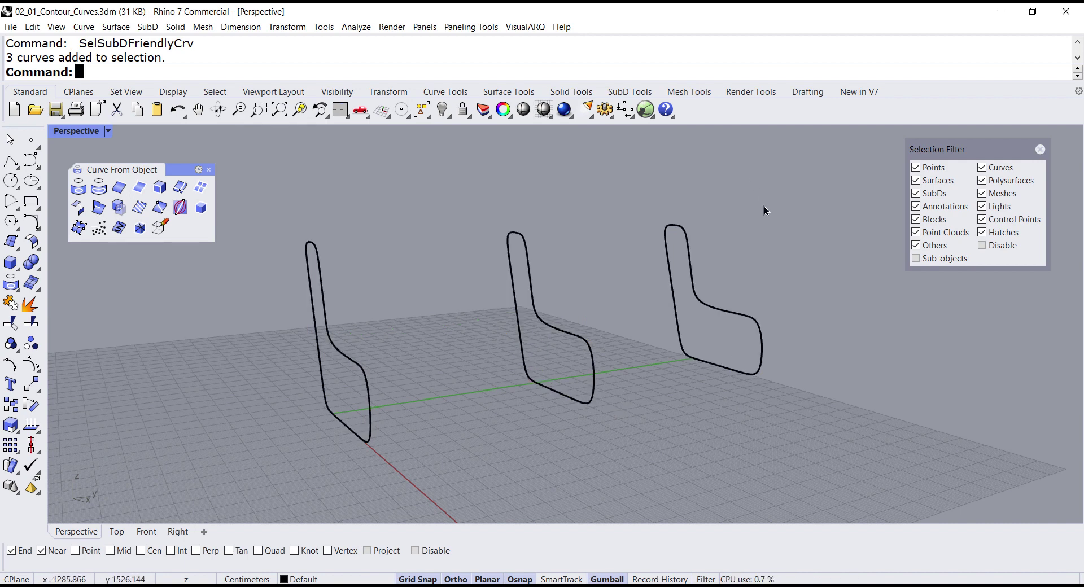
pyautogui.moveTo(750, 231); pyautogui.dragTo(287, 309)
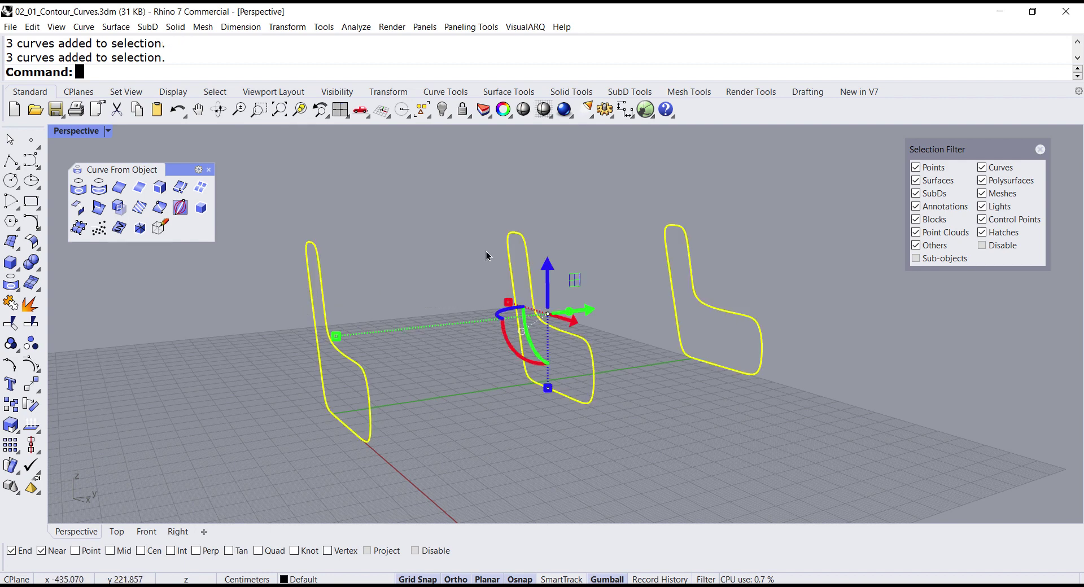
# SubD Loft the profiles with adjusted shape segments at 17 and 3 divisions between shapes
pyautogui.click(148, 28)
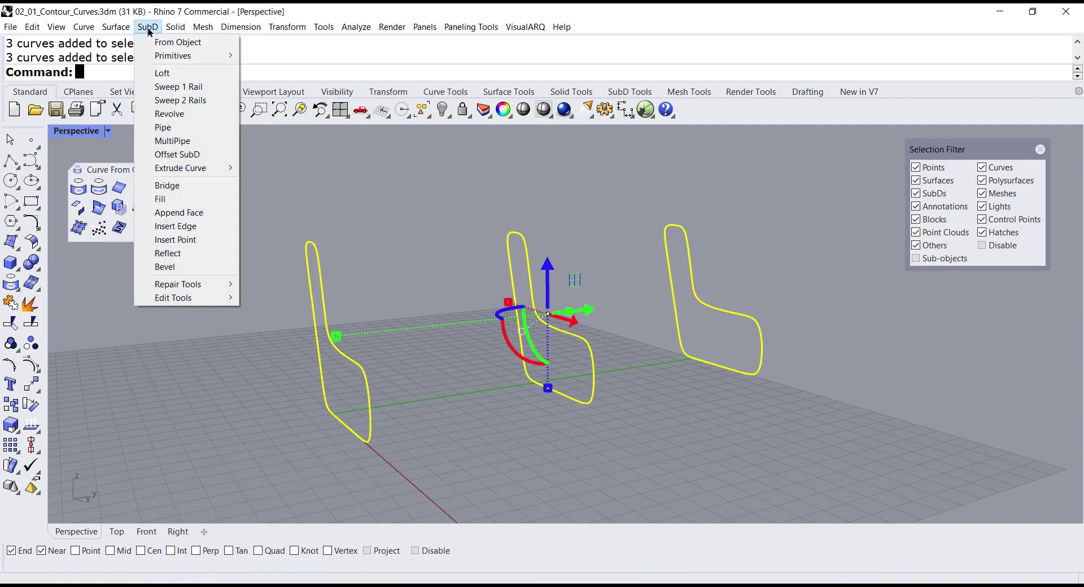
pyautogui.click(166, 77)
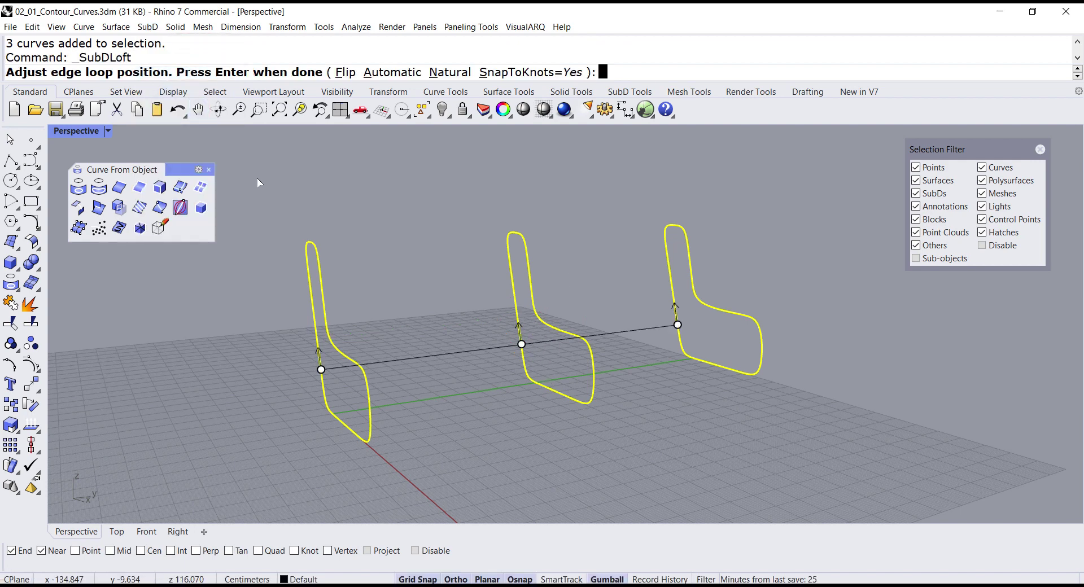
pyautogui.rightClick(373, 300)
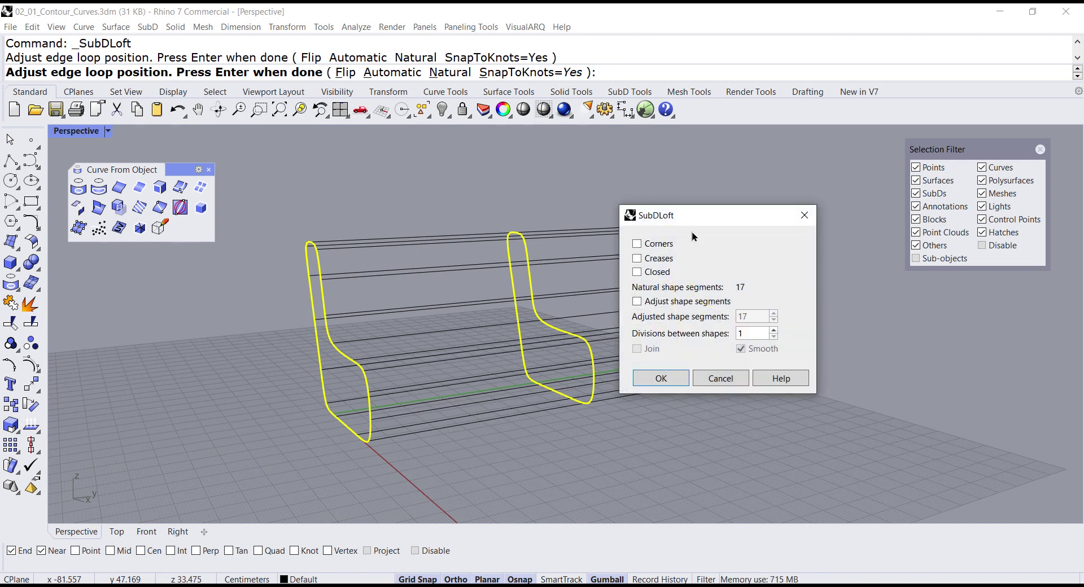
pyautogui.moveTo(715, 216); pyautogui.dragTo(925, 298)
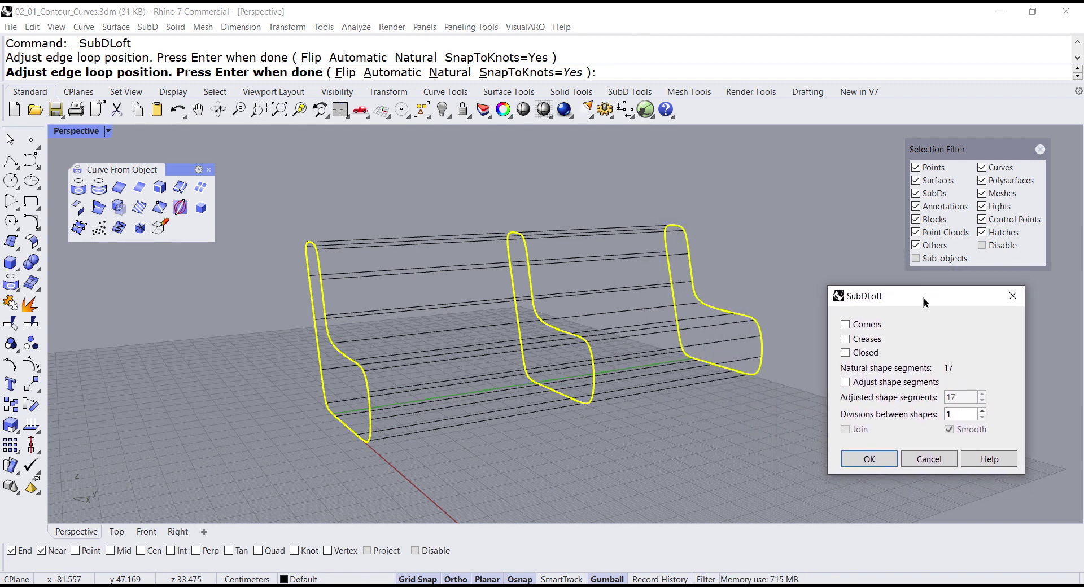
pyautogui.click(846, 383)
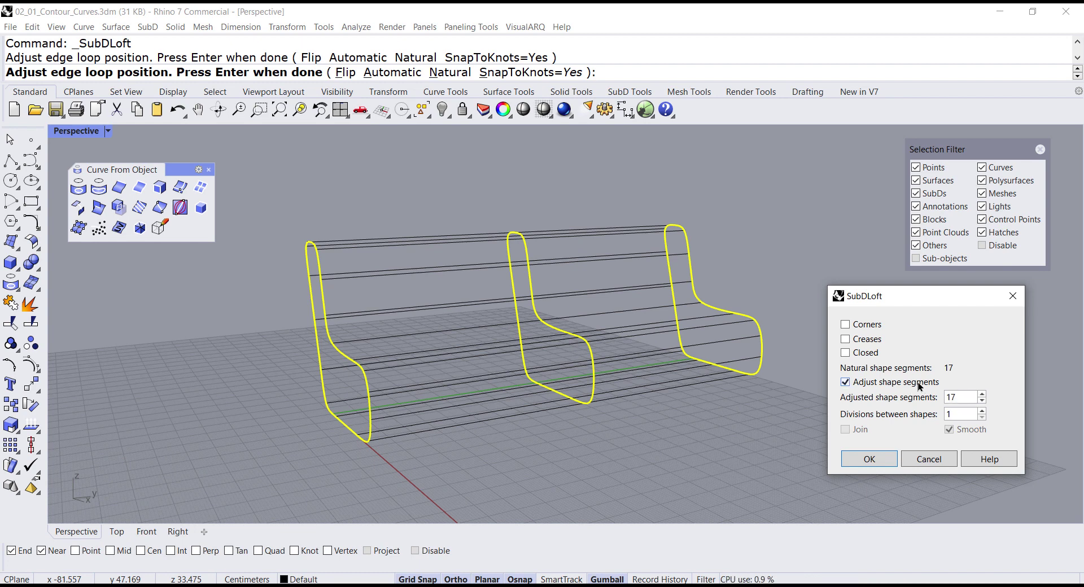
pyautogui.click(982, 412)
pyautogui.click(982, 412)
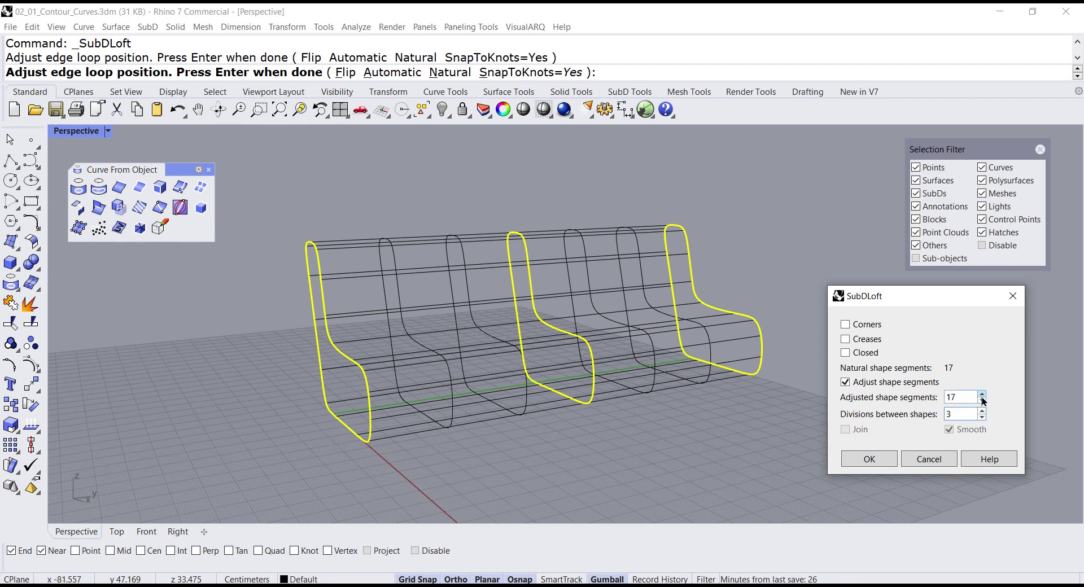
pyautogui.click(983, 396)
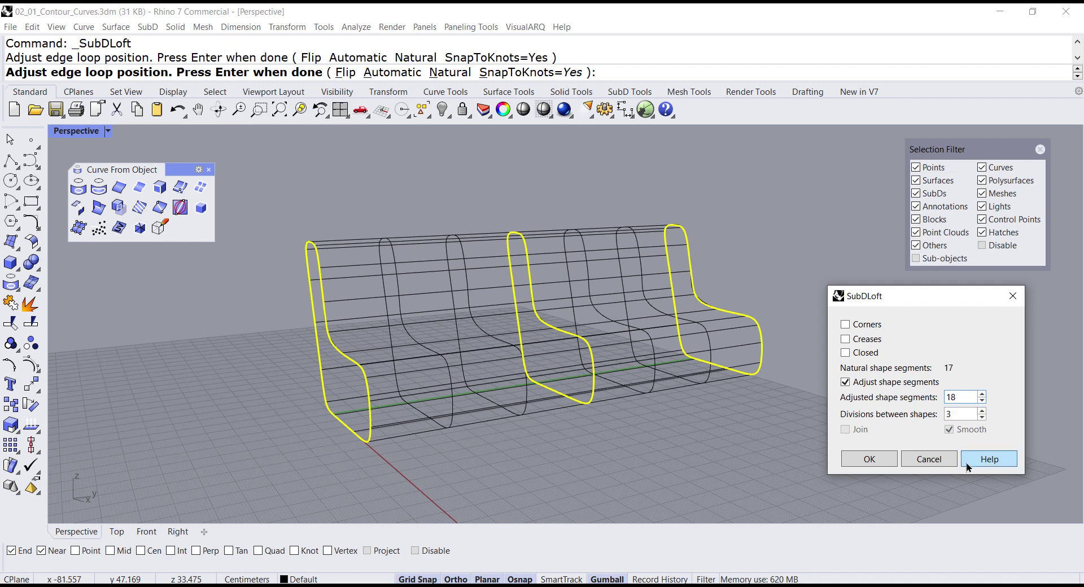
pyautogui.click(982, 401)
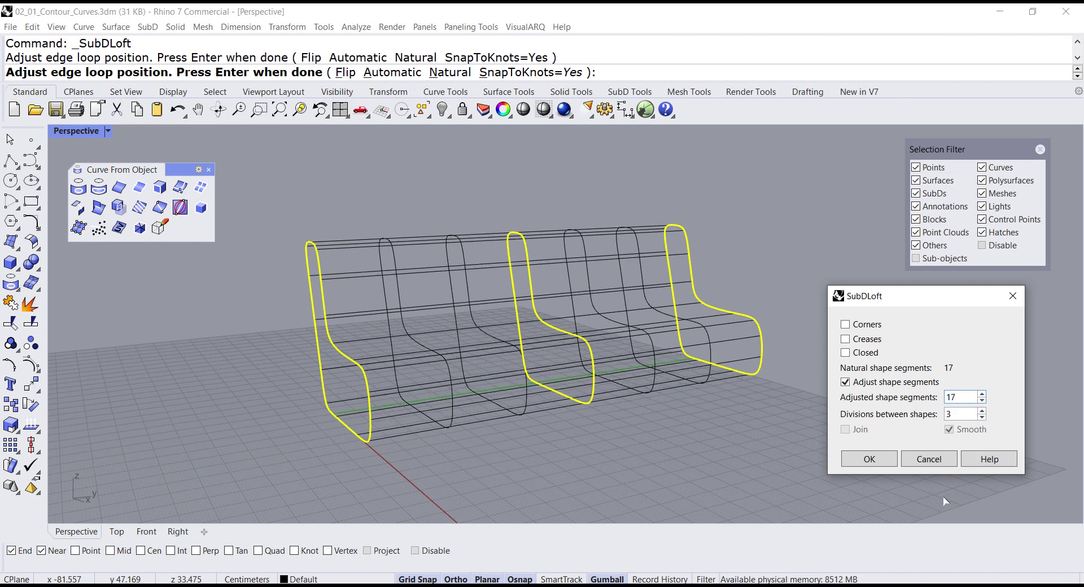
# Create the SubD sofa loft, set Perspective to Ghosted display, and show SubD Tools
pyautogui.click(869, 459)
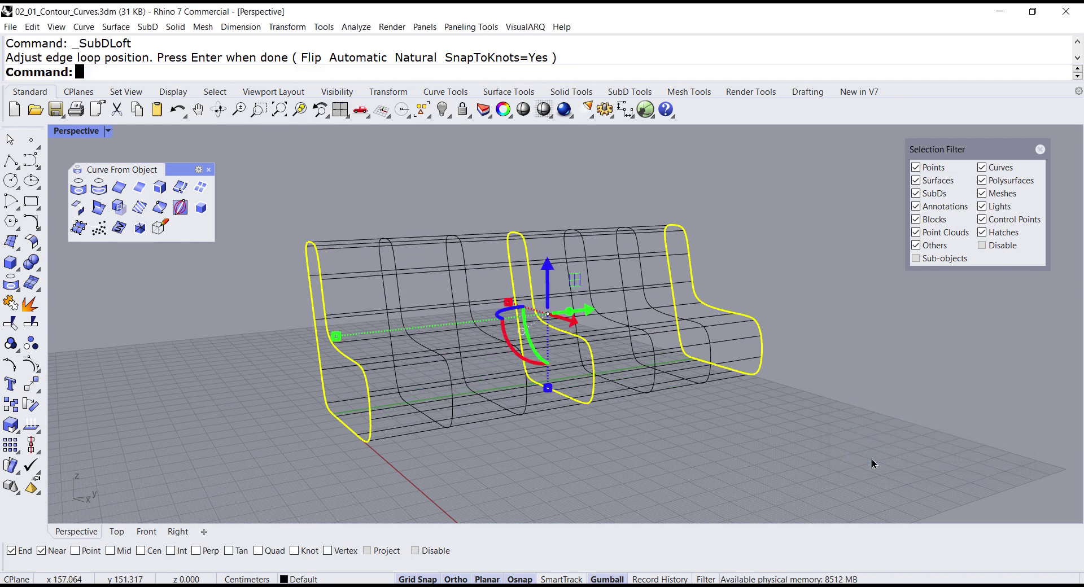
pyautogui.click(108, 132)
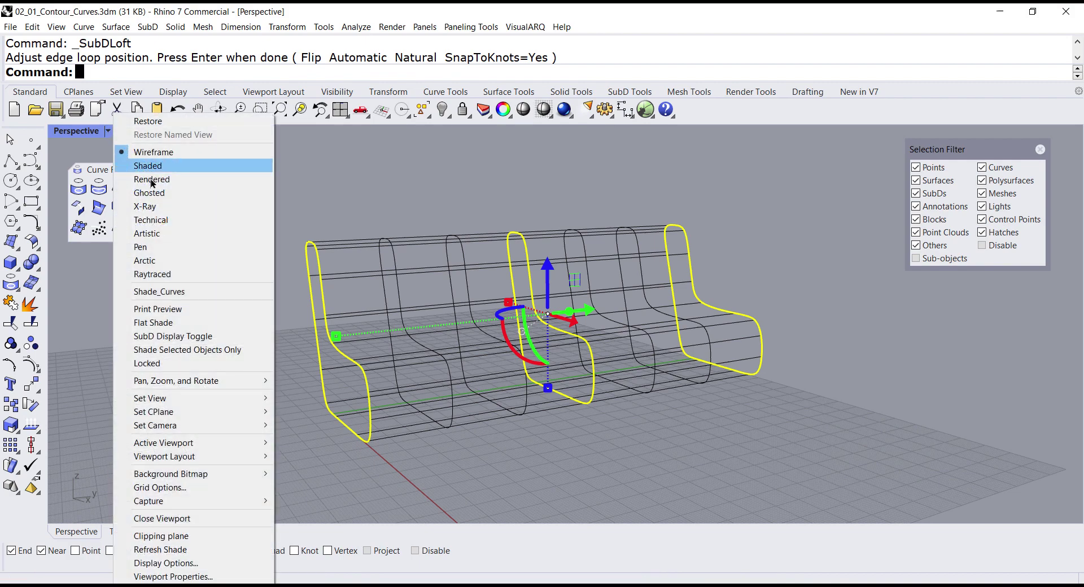
pyautogui.click(150, 194)
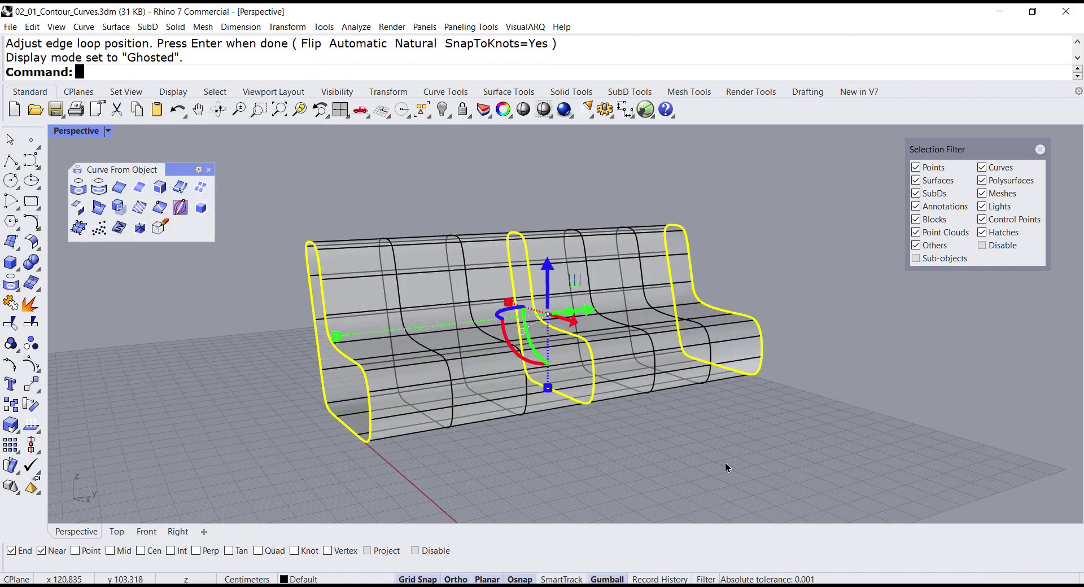
pyautogui.moveTo(641, 300); pyautogui.dragTo(596, 399, button='right')
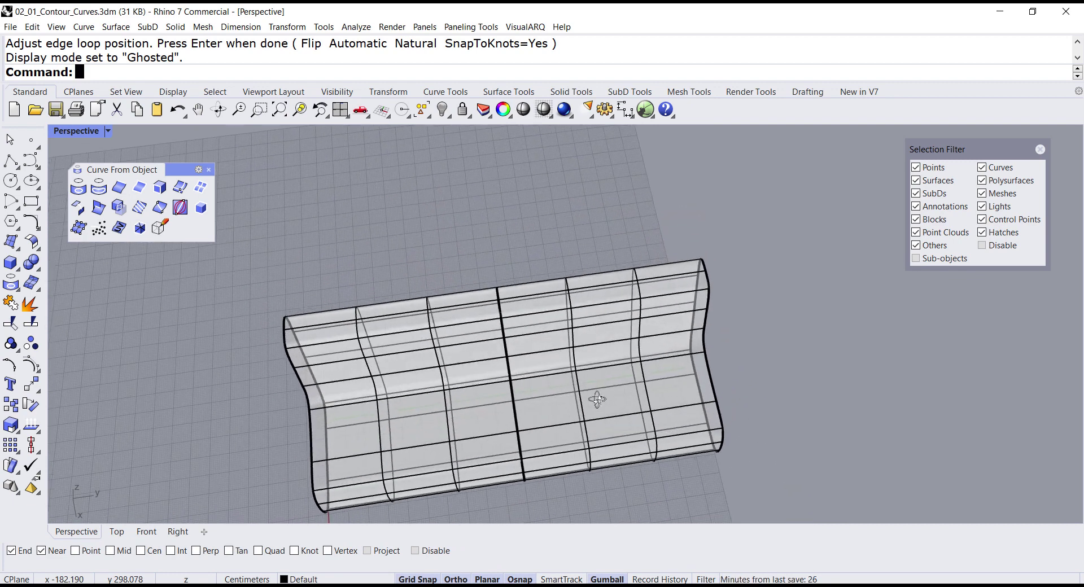
pyautogui.click(624, 93)
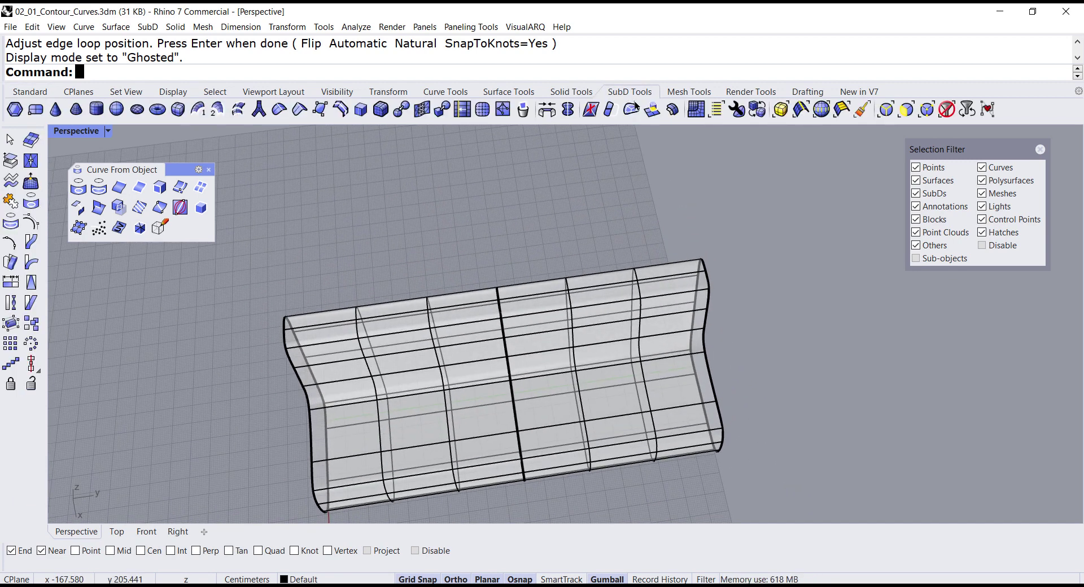
# Filter selection to SubD faces and pick three adjoining faces on the backrest top
pyautogui.click(903, 113)
pyautogui.scroll(5, 369, 323)
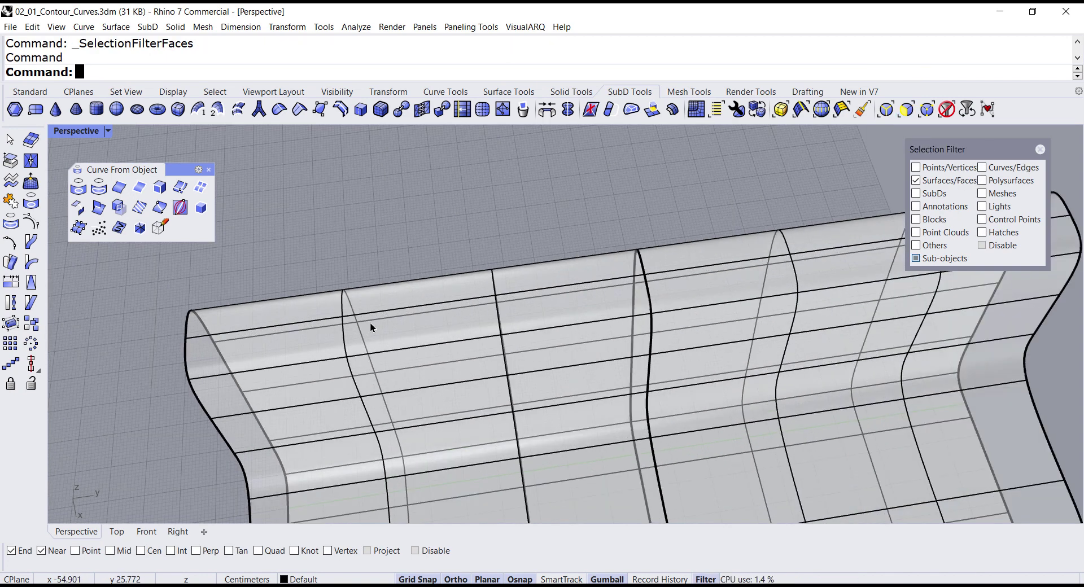
pyautogui.scroll(-2, 370, 326)
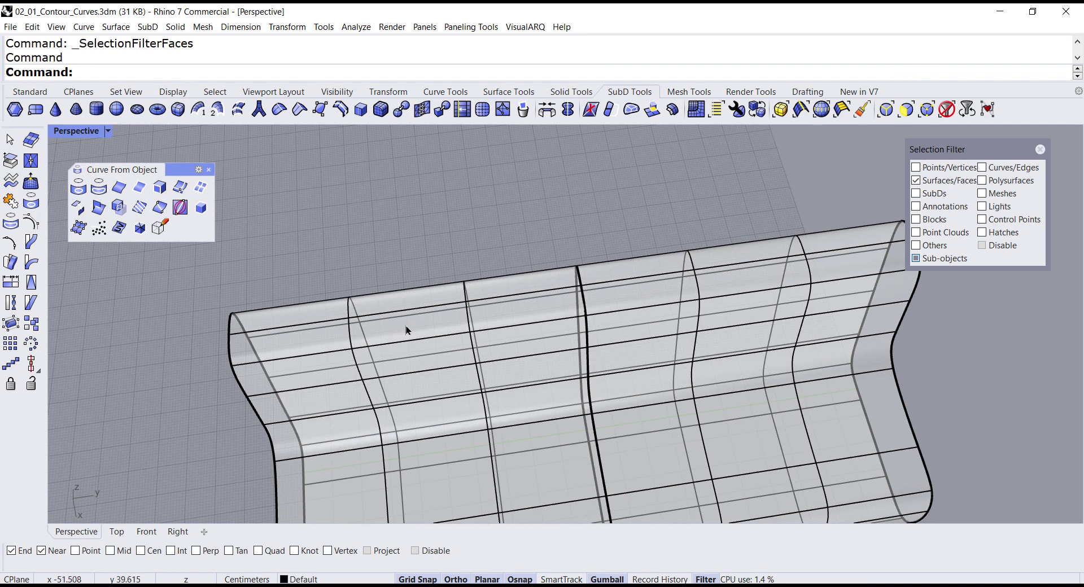
pyautogui.click(406, 326)
pyautogui.keyDown('shift'); pyautogui.click(437, 299); pyautogui.keyUp('shift')
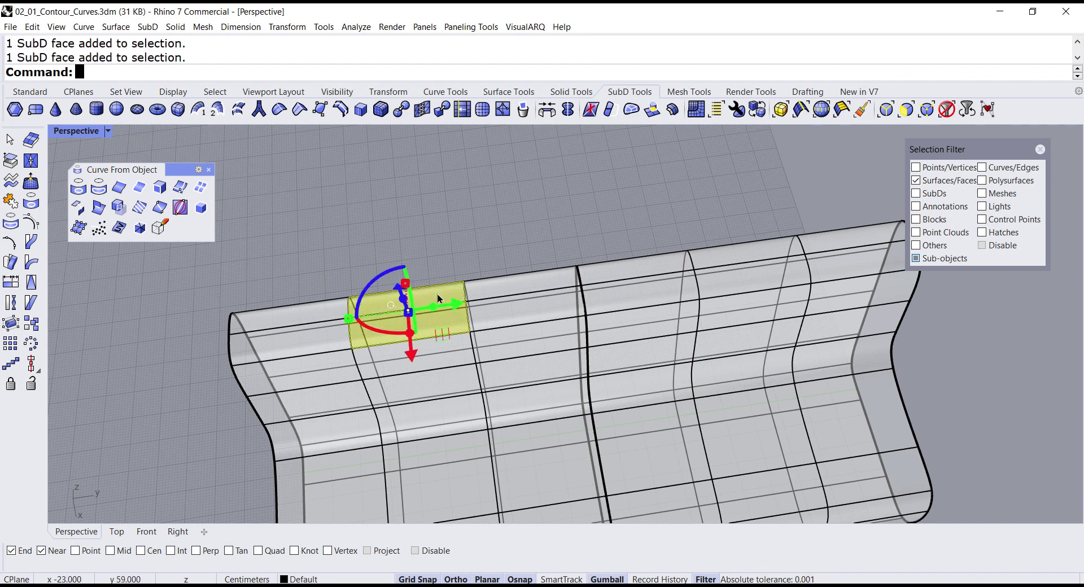
pyautogui.keyDown('shift'); pyautogui.click(529, 280); pyautogui.keyUp('shift')
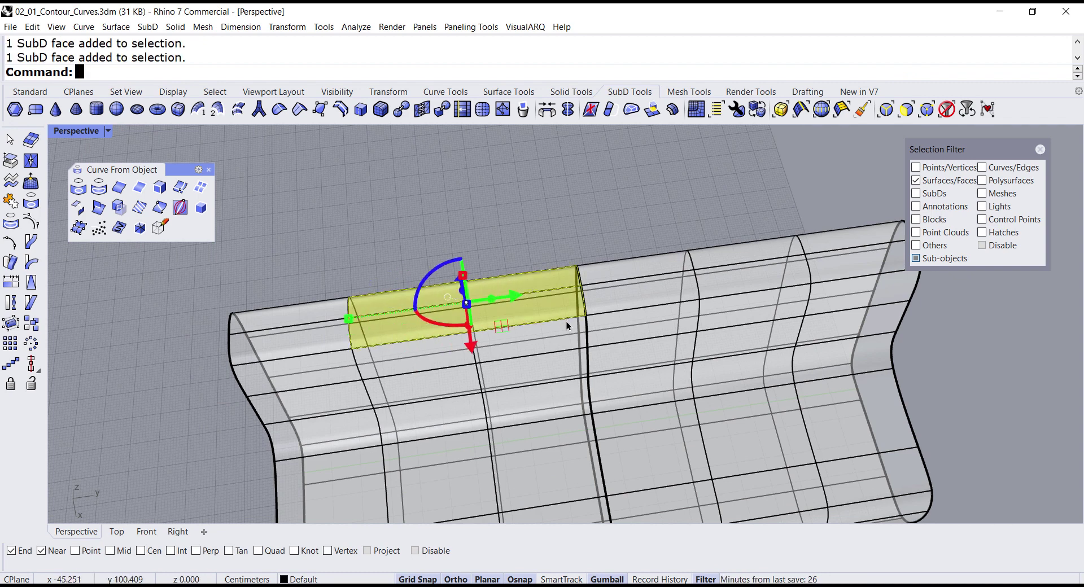
# Lift the three selected backrest faces 26 cm with the gumball Z arrow
pyautogui.scroll(-3, 568, 320)
pyautogui.moveTo(570, 320); pyautogui.dragTo(536, 271, button='right')
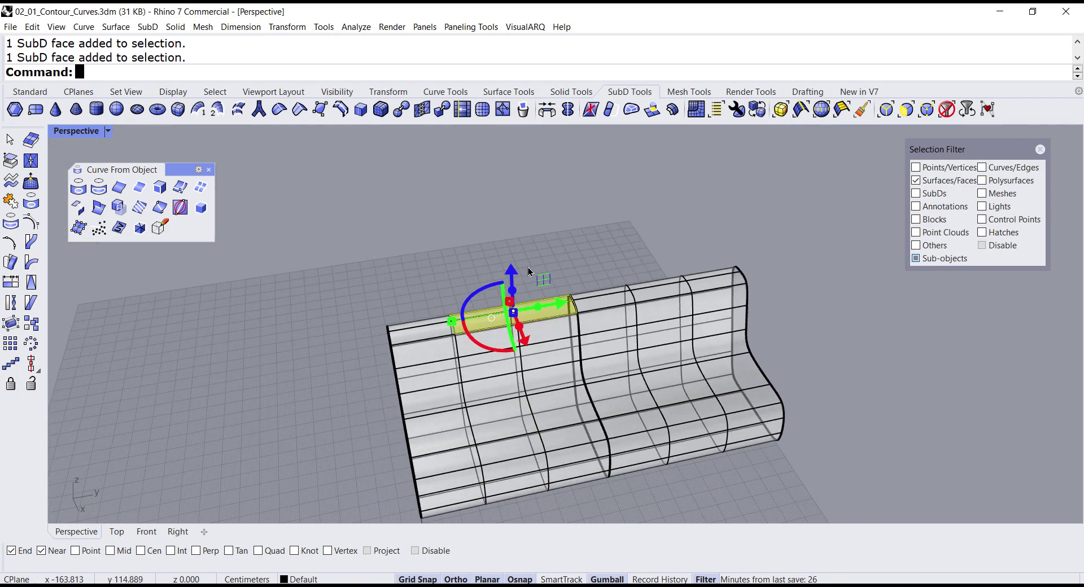
pyautogui.moveTo(514, 271); pyautogui.dragTo(515, 229)
pyautogui.click(595, 226)
pyautogui.scroll(-5, 595, 222)
pyautogui.moveTo(452, 243); pyautogui.dragTo(523, 343, button='right')
pyautogui.scroll(5, 510, 261)
pyautogui.scroll(3, 531, 253)
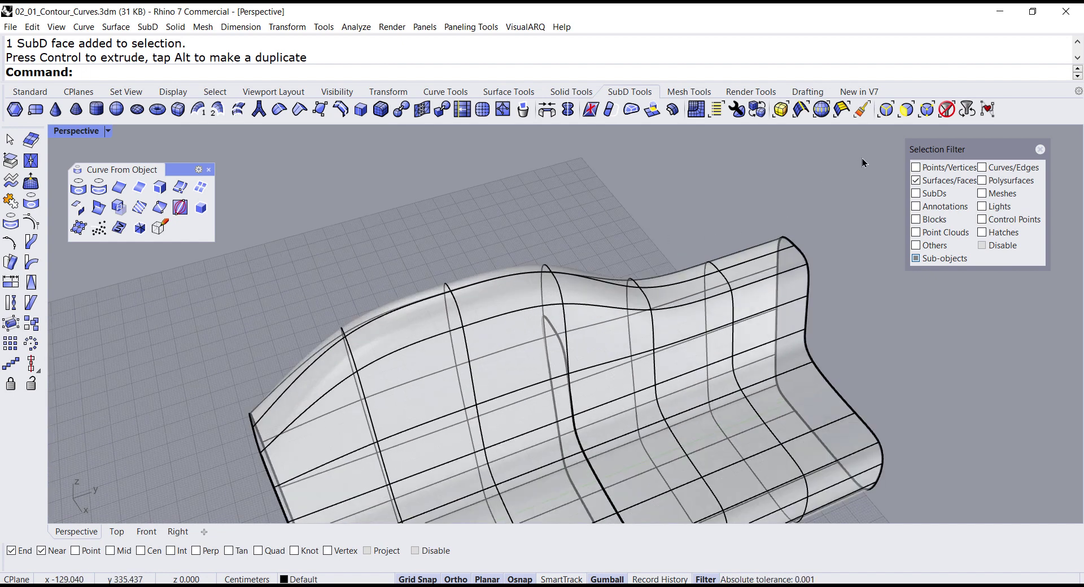
# Filter selection to edges and raise two crest edges on the sofa back 8 cm
pyautogui.click(887, 113)
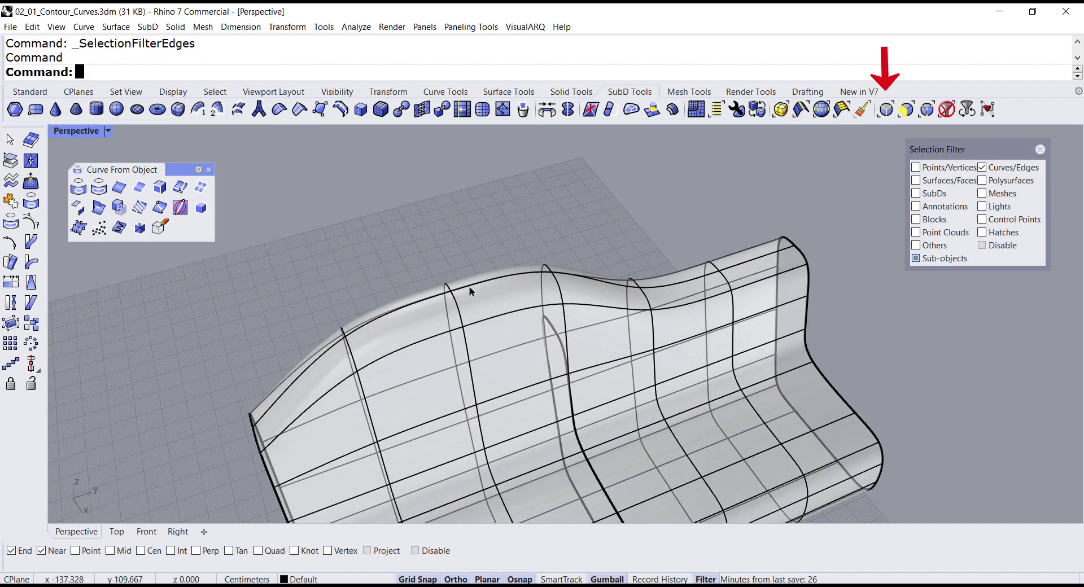
pyautogui.click(459, 318)
pyautogui.scroll(2, 462, 310)
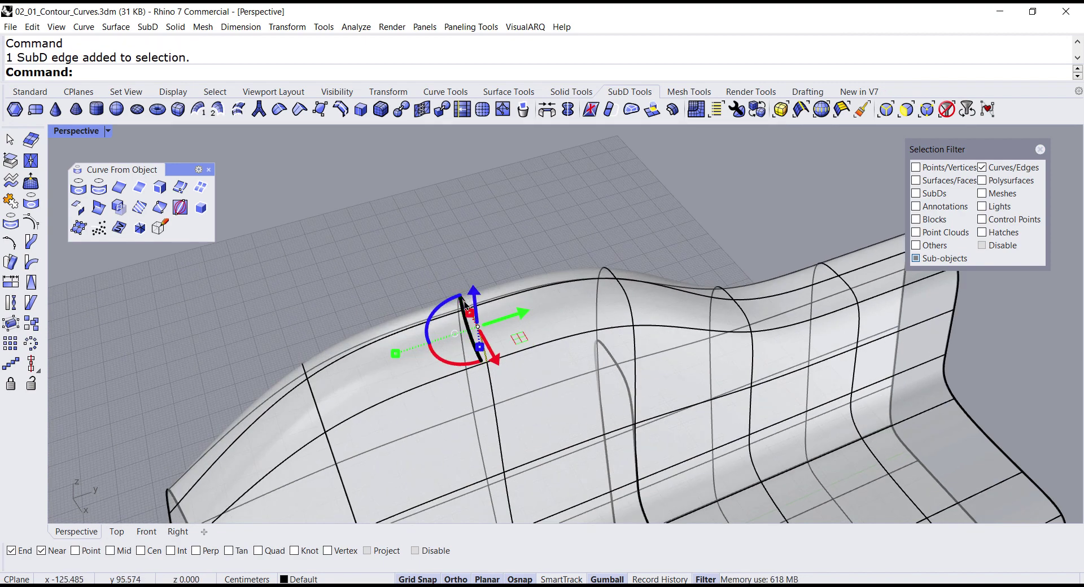
pyautogui.moveTo(468, 303); pyautogui.dragTo(497, 325, button='right')
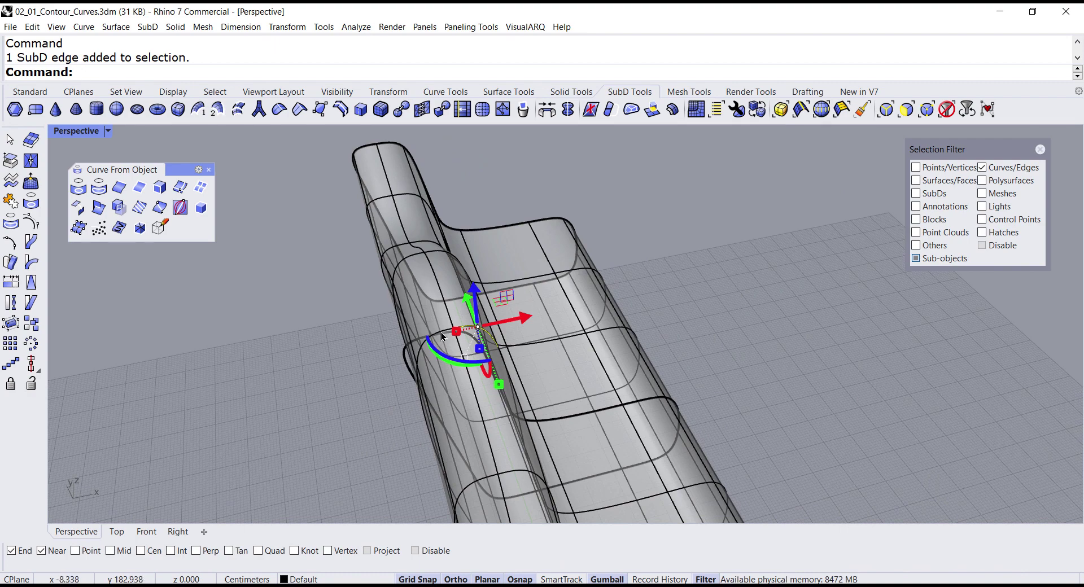
pyautogui.click(442, 332)
pyautogui.moveTo(583, 387); pyautogui.dragTo(425, 330, button='right')
pyautogui.scroll(-5, 424, 330)
pyautogui.moveTo(436, 289); pyautogui.dragTo(438, 273)
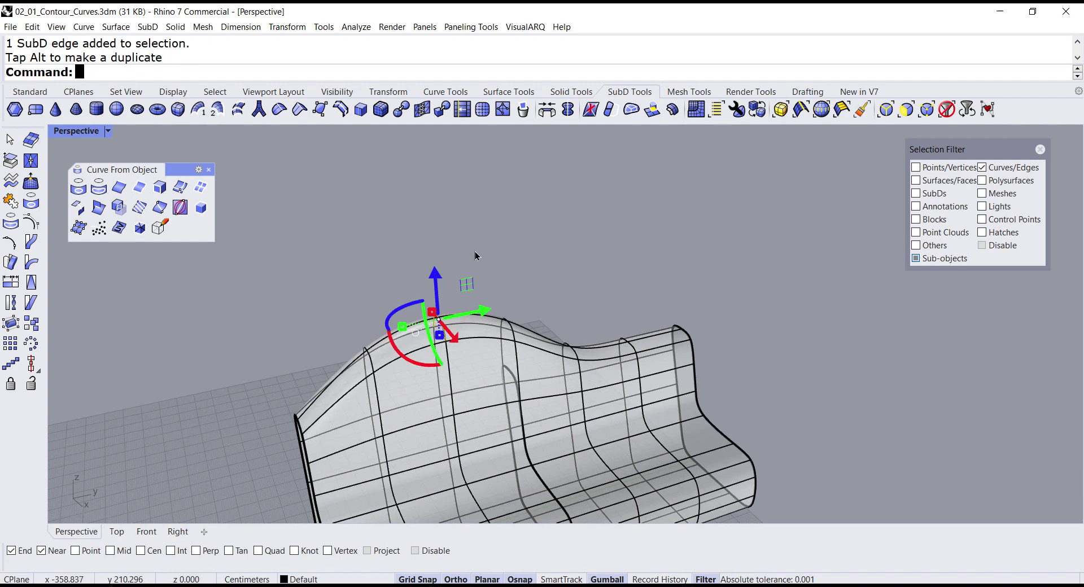
pyautogui.press('Escape')
# Make Layer 01 the current layer from the status bar layer list
pyautogui.scroll(-4, 433, 232)
pyautogui.scroll(5, 489, 324)
pyautogui.moveTo(489, 324); pyautogui.dragTo(430, 332, button='right')
pyautogui.scroll(3, 432, 333)
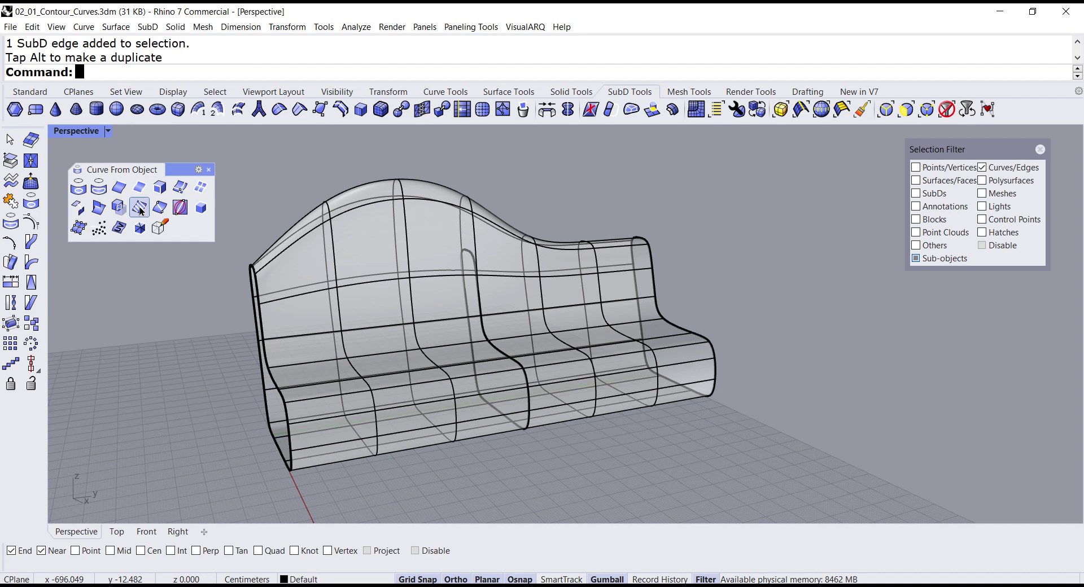
pyautogui.click(308, 579)
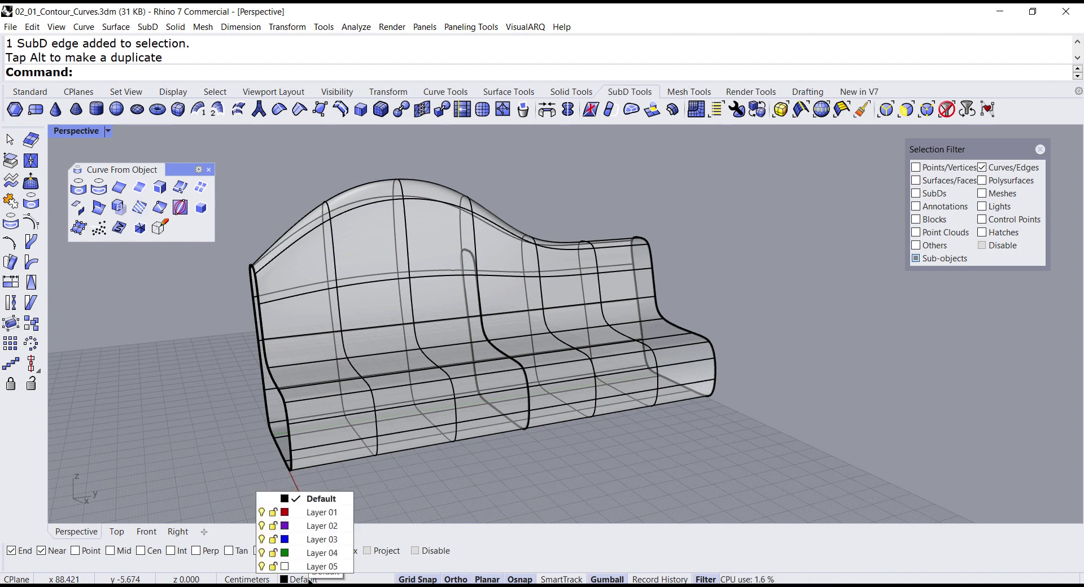
pyautogui.click(299, 514)
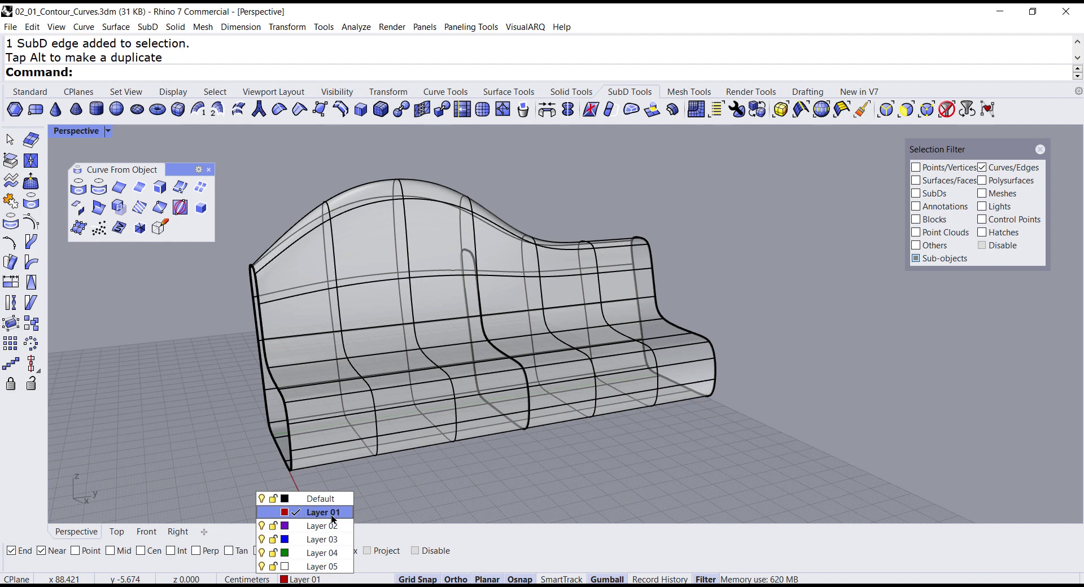
# Start Contour and pick three top edges of the sofa
pyautogui.click(139, 208)
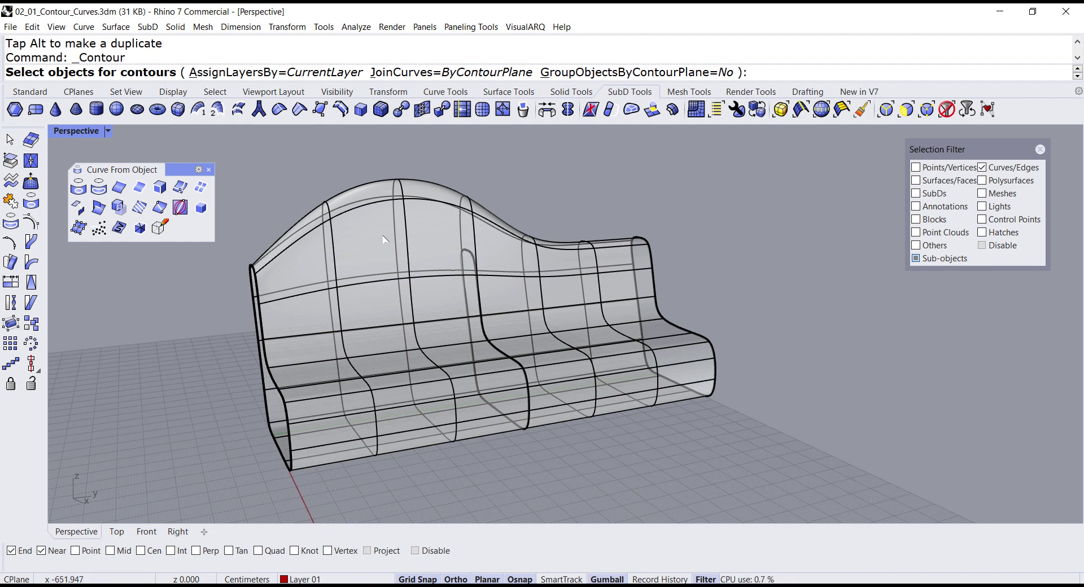
pyautogui.click(386, 203)
pyautogui.click(389, 201)
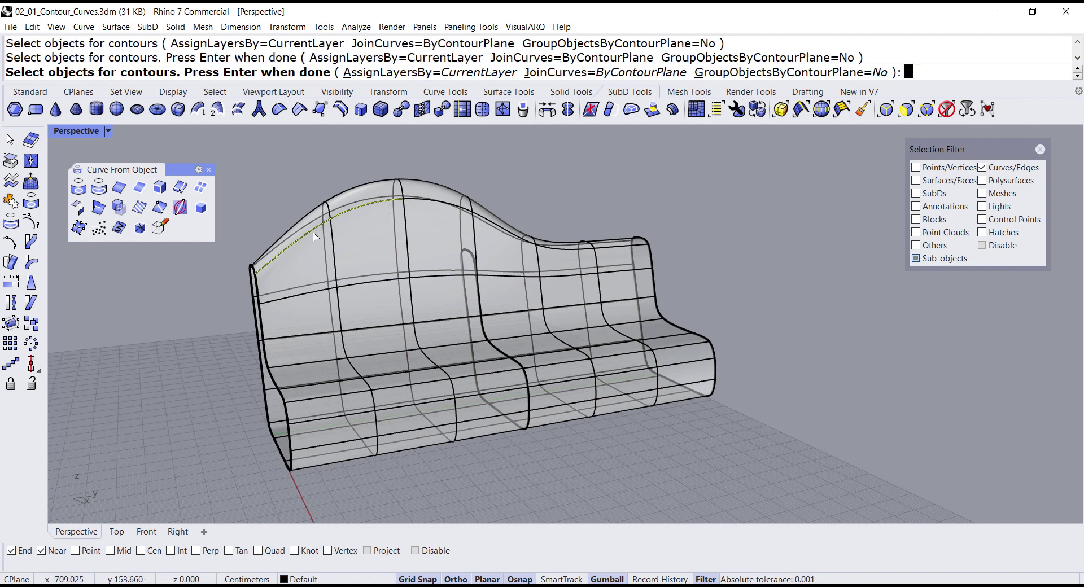
pyautogui.click(442, 210)
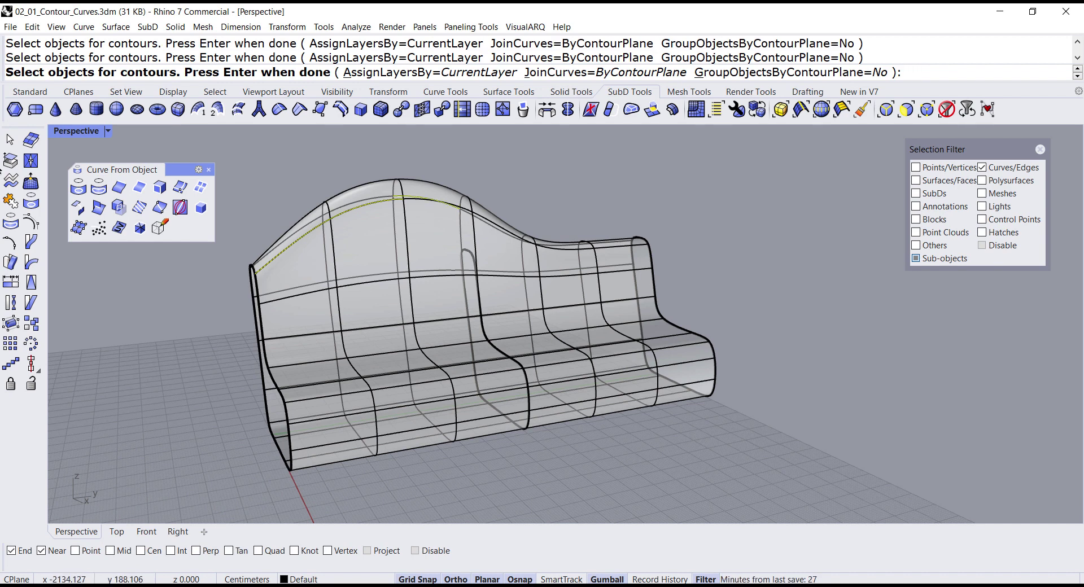
# Cancel Contour, reset the selection filter to all object types, and restart Contour
pyautogui.click(9, 139)
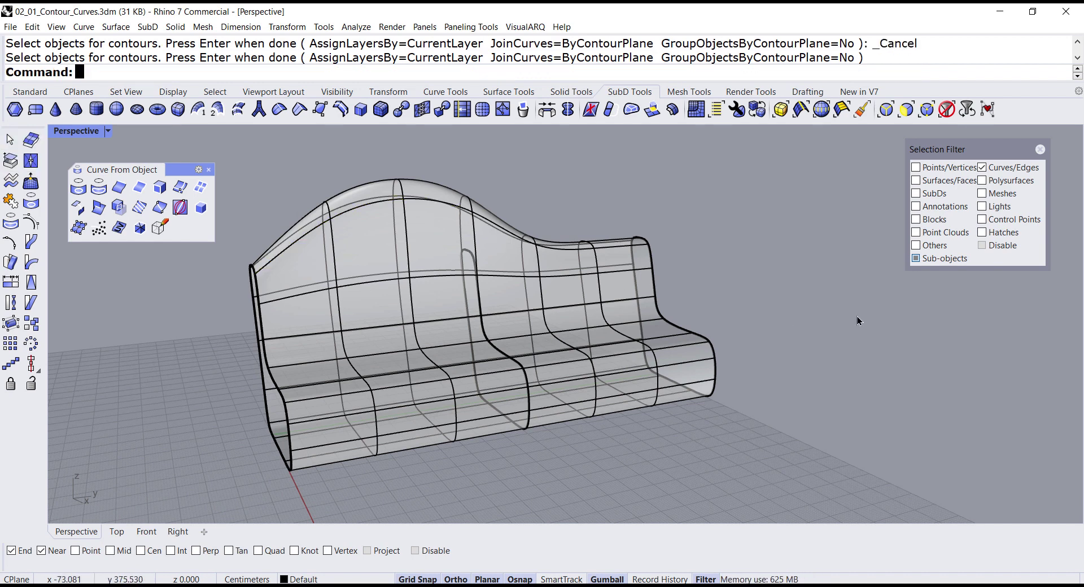
pyautogui.click(946, 109)
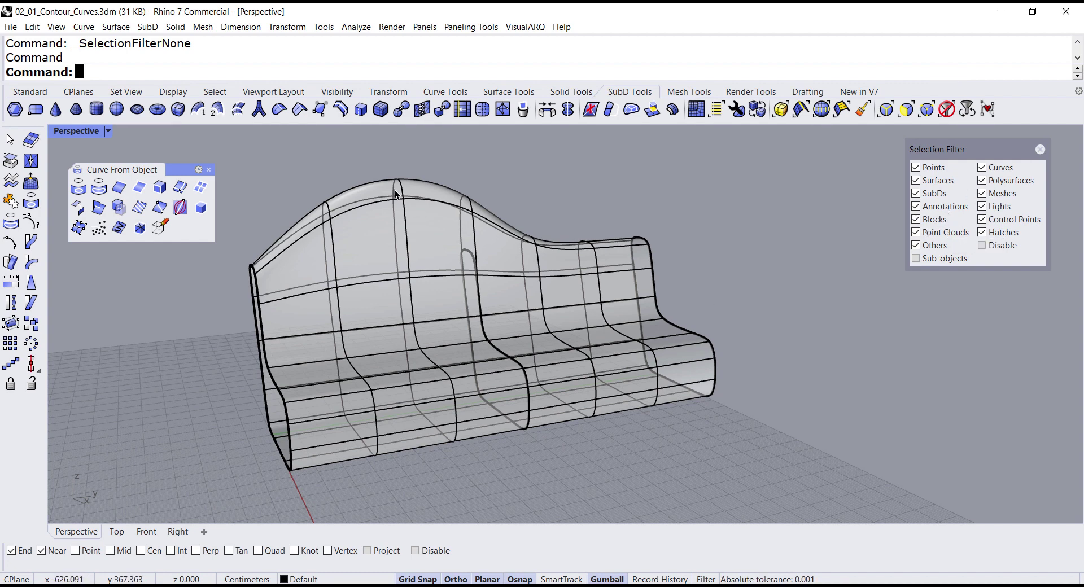
pyautogui.click(159, 228)
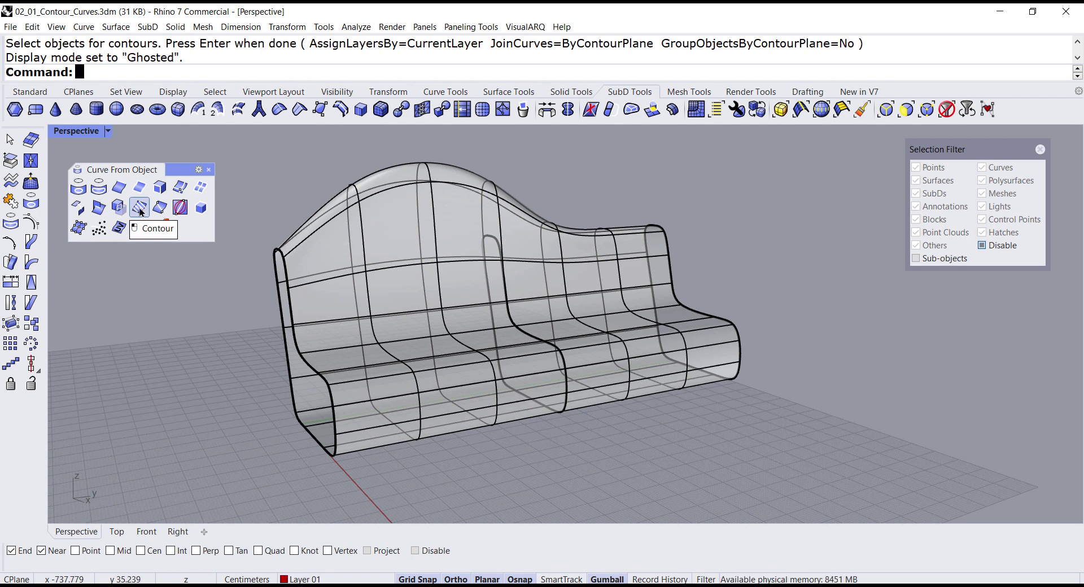
# Switch the viewport to Shaded display and select the sofa as the object to contour
pyautogui.click(109, 132)
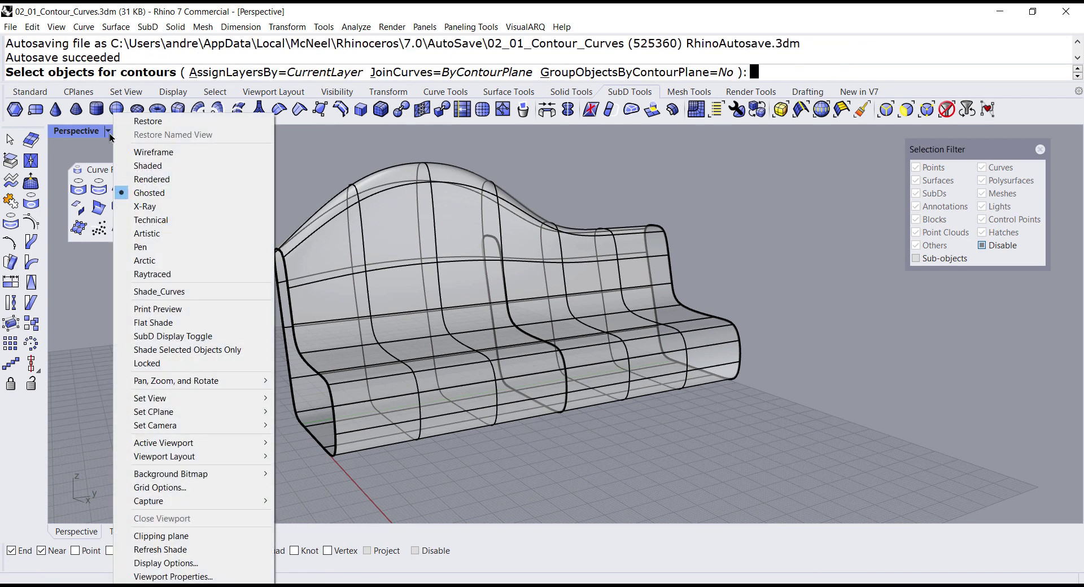
pyautogui.click(149, 167)
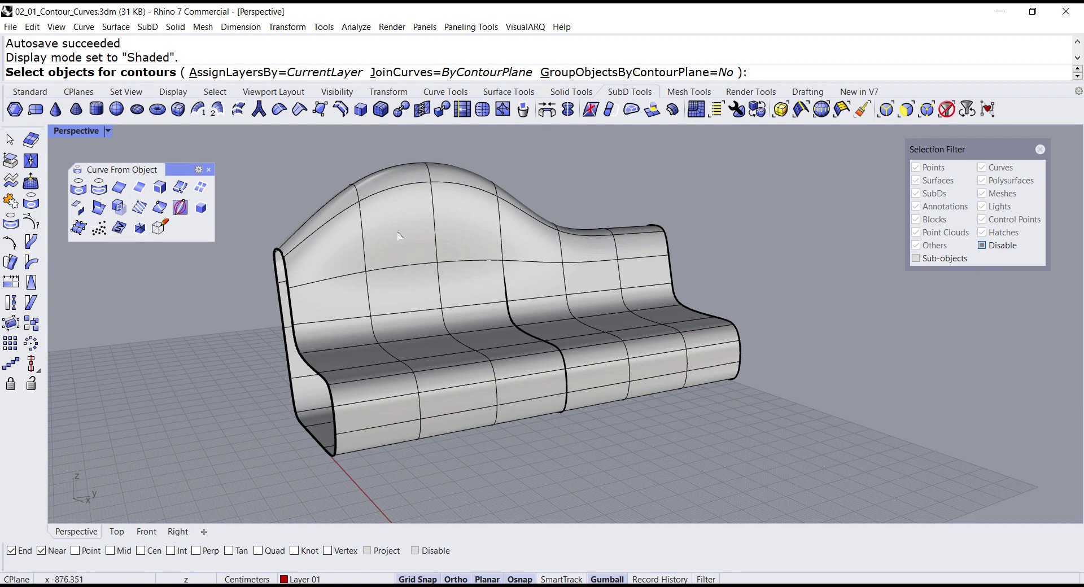
pyautogui.click(399, 236)
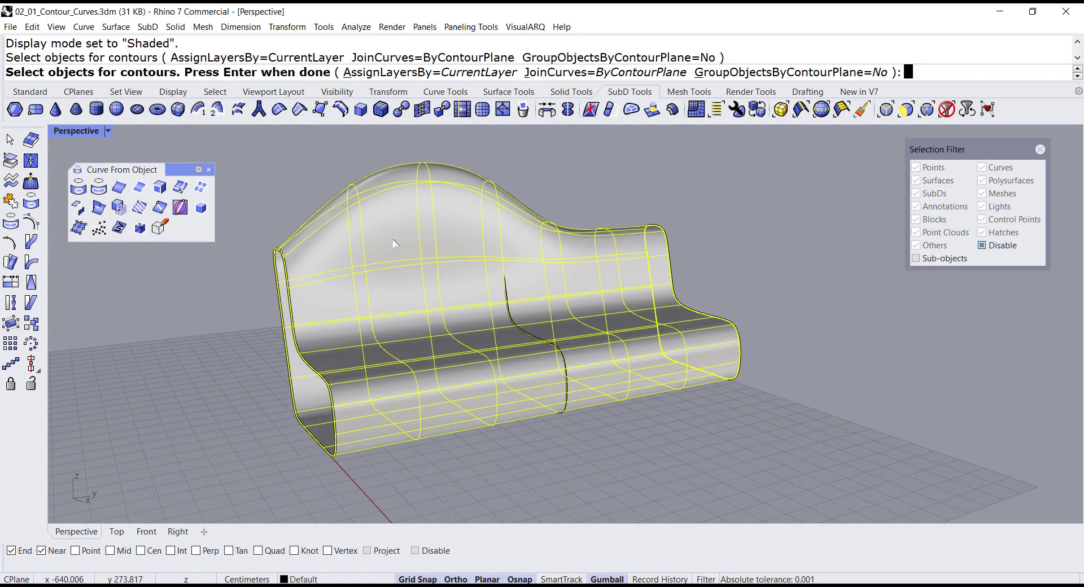
pyautogui.press('Return')
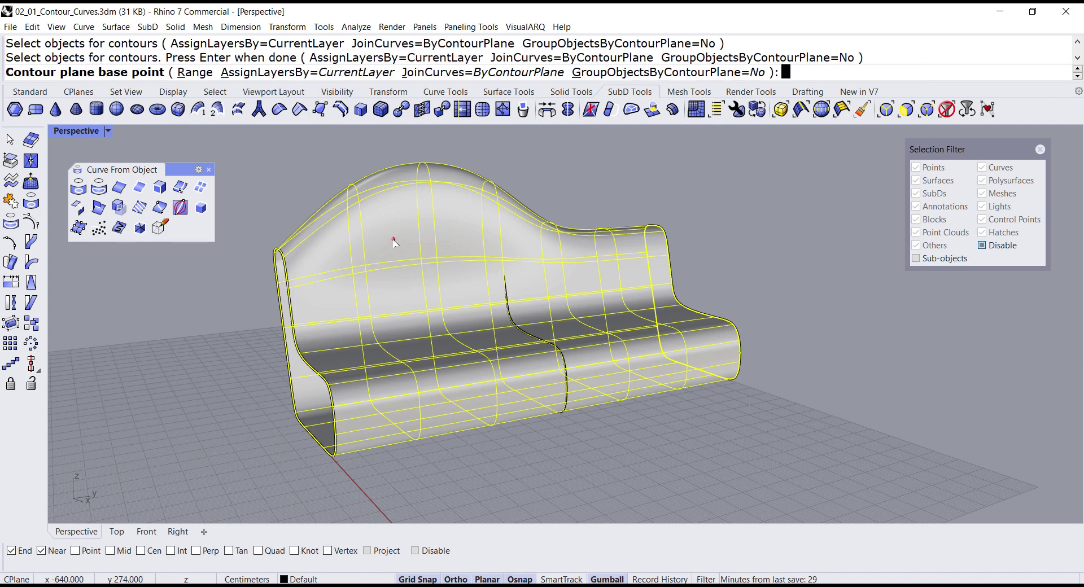
# Contour the sofa over a range picked in front of it, at 5 spacing
pyautogui.click(195, 72)
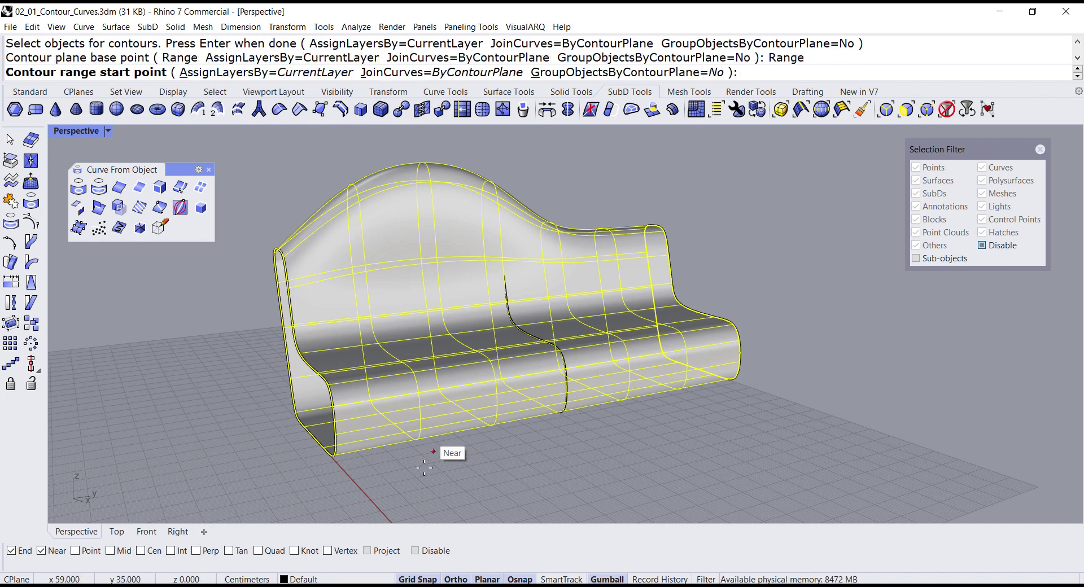
pyautogui.click(363, 490)
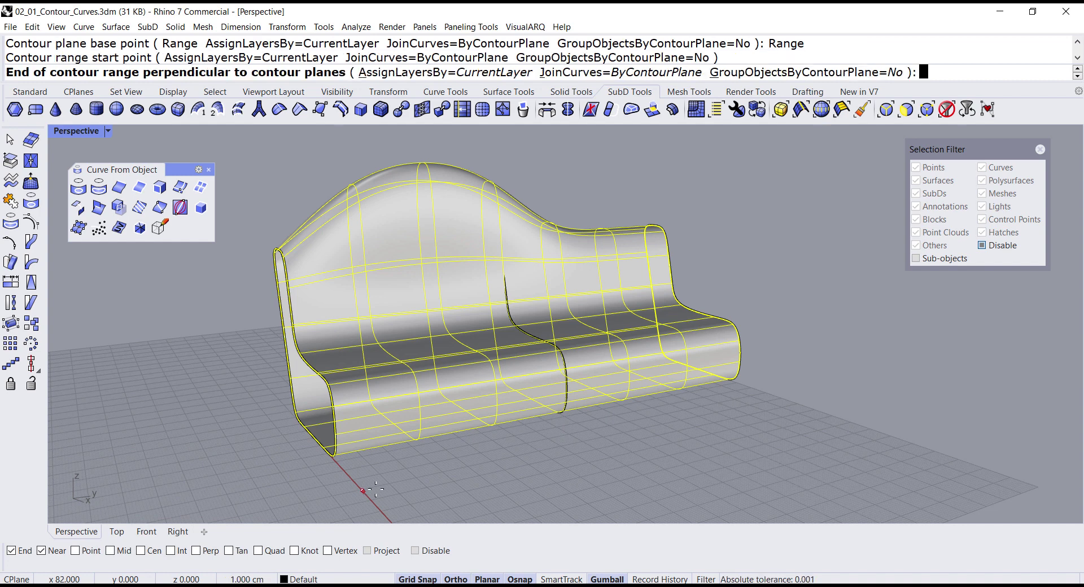
pyautogui.click(605, 438)
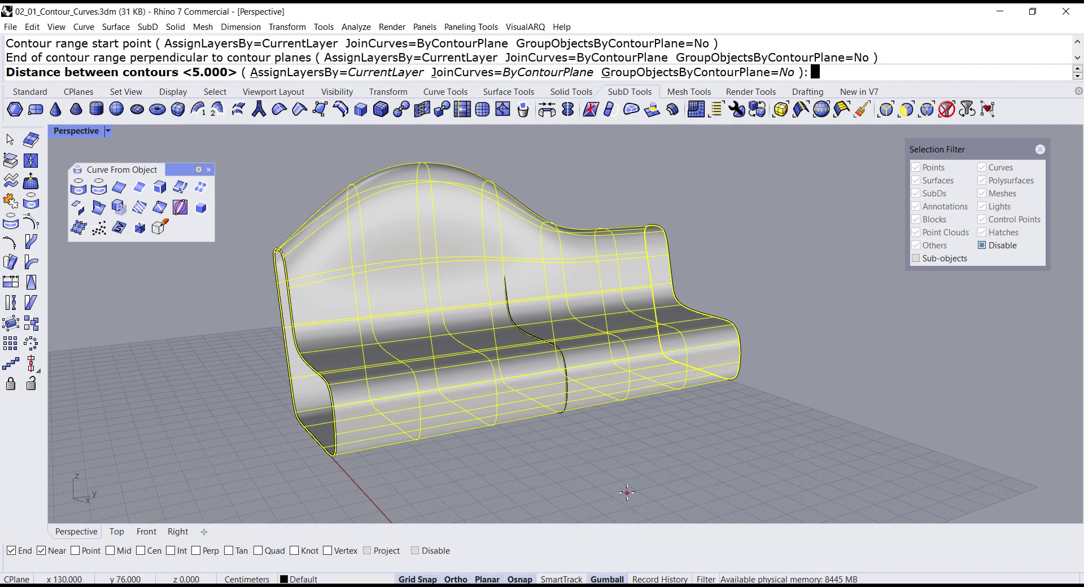
pyautogui.press('Return')
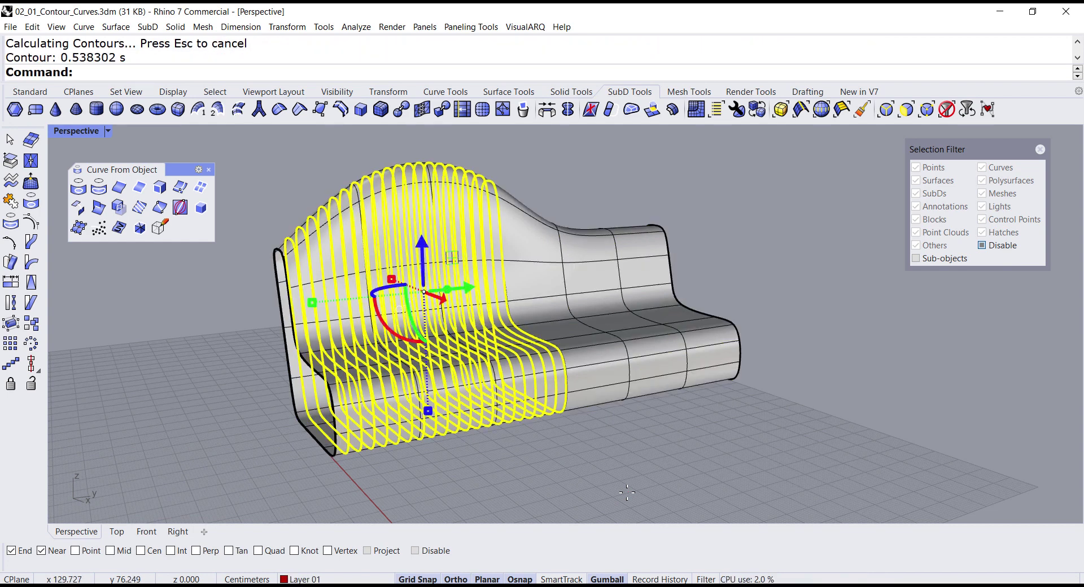
pyautogui.click(30, 92)
# Undo the partial contours and re-contour the whole sofa along its length at 5 spacing
pyautogui.click(178, 110)
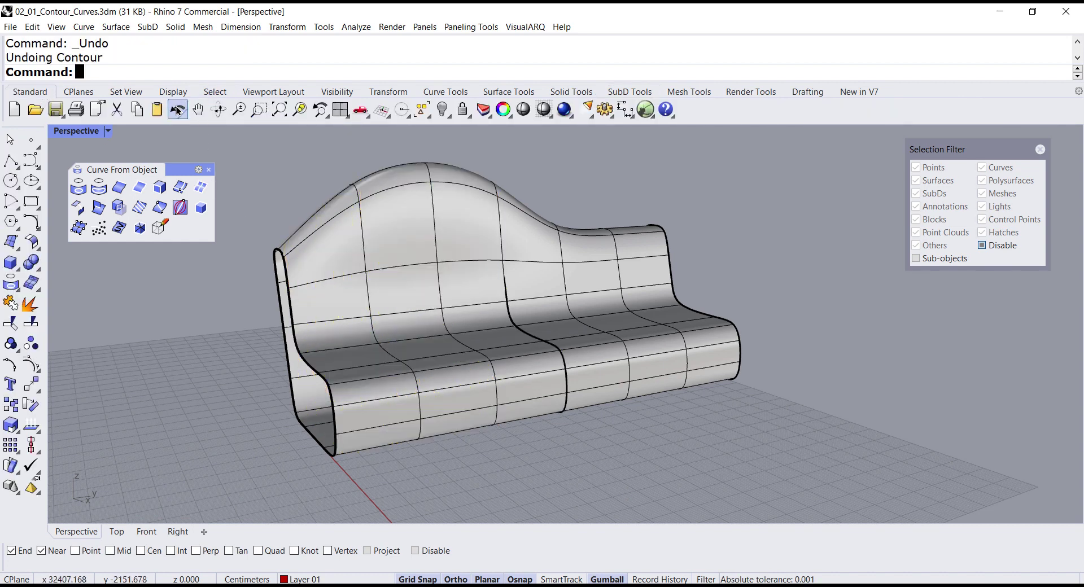
pyautogui.click(140, 209)
pyautogui.click(397, 236)
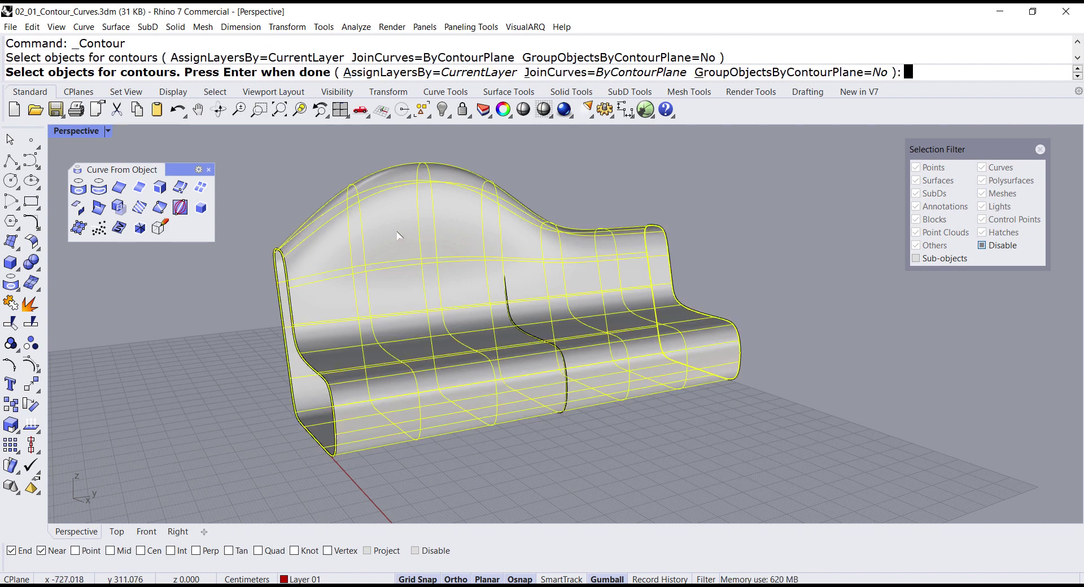
pyautogui.press('Return')
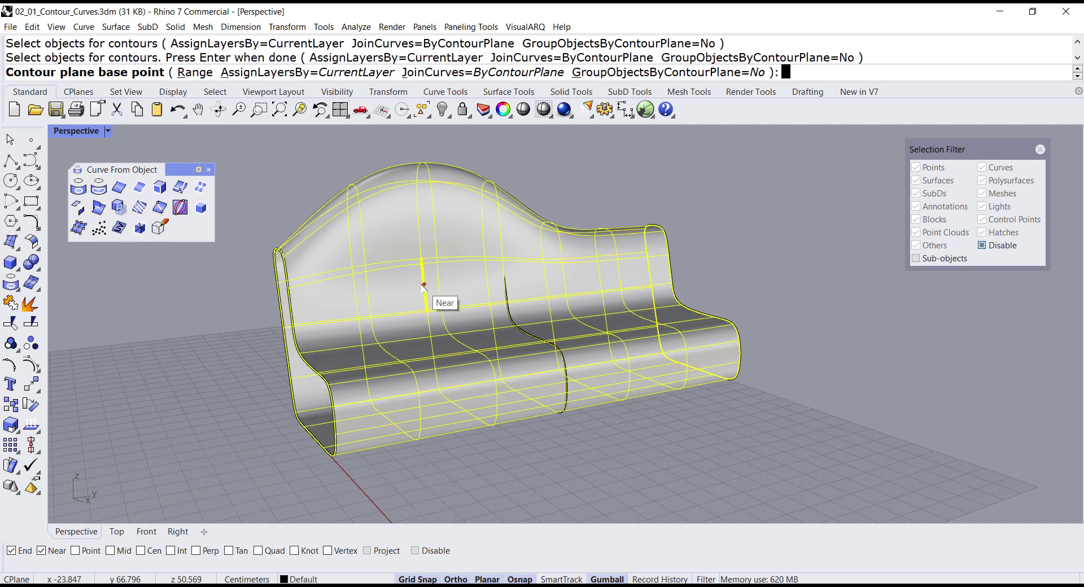
pyautogui.click(362, 490)
pyautogui.click(447, 474)
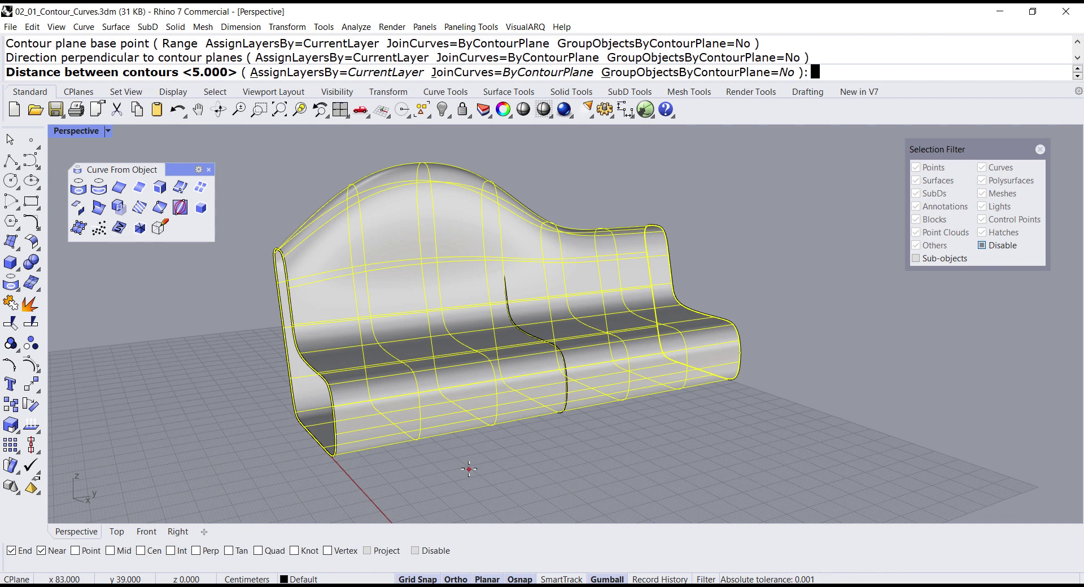
pyautogui.write('5')
pyautogui.press('Return')
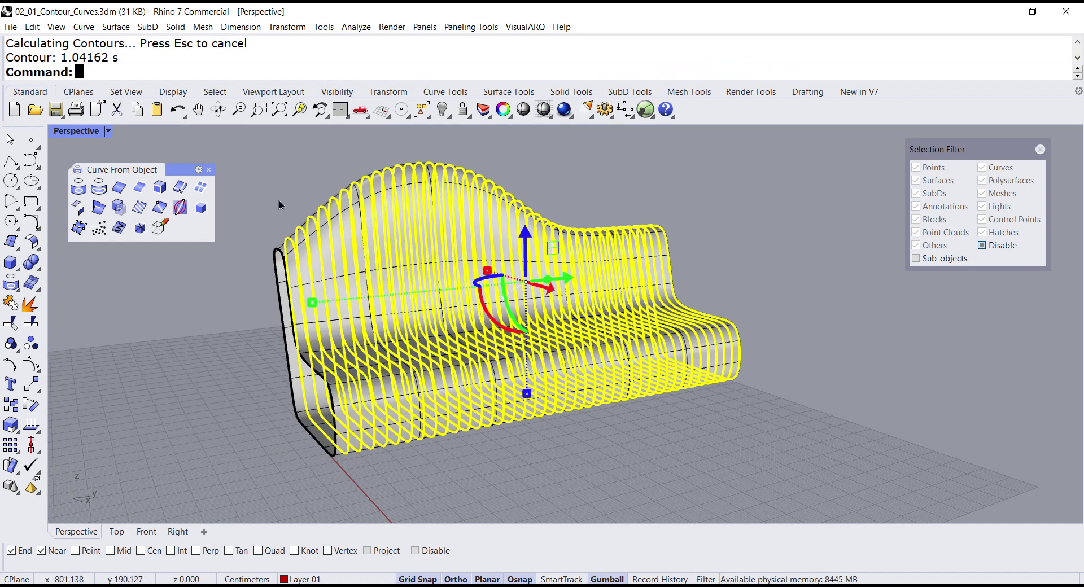
# Extrude all contour curves straight 2 cm along a two-point direction into solid ribs
pyautogui.click(176, 27)
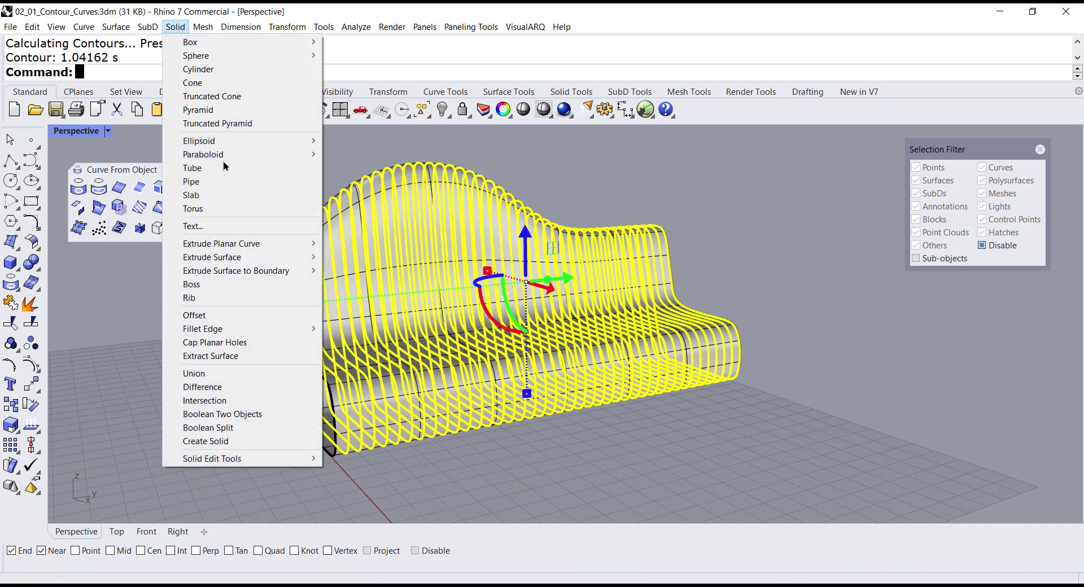
pyautogui.moveTo(224, 246)
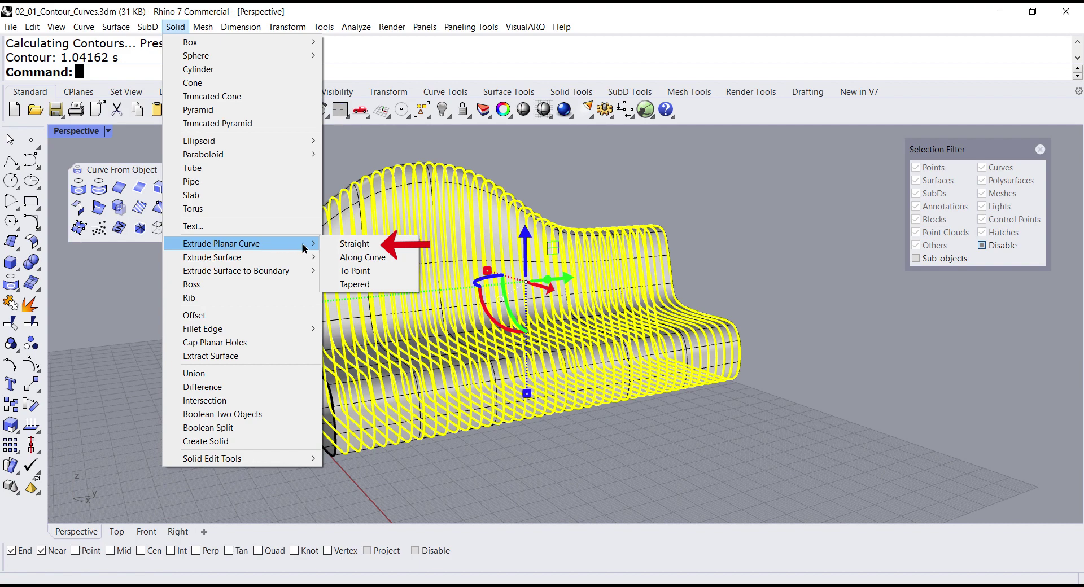
pyautogui.click(347, 245)
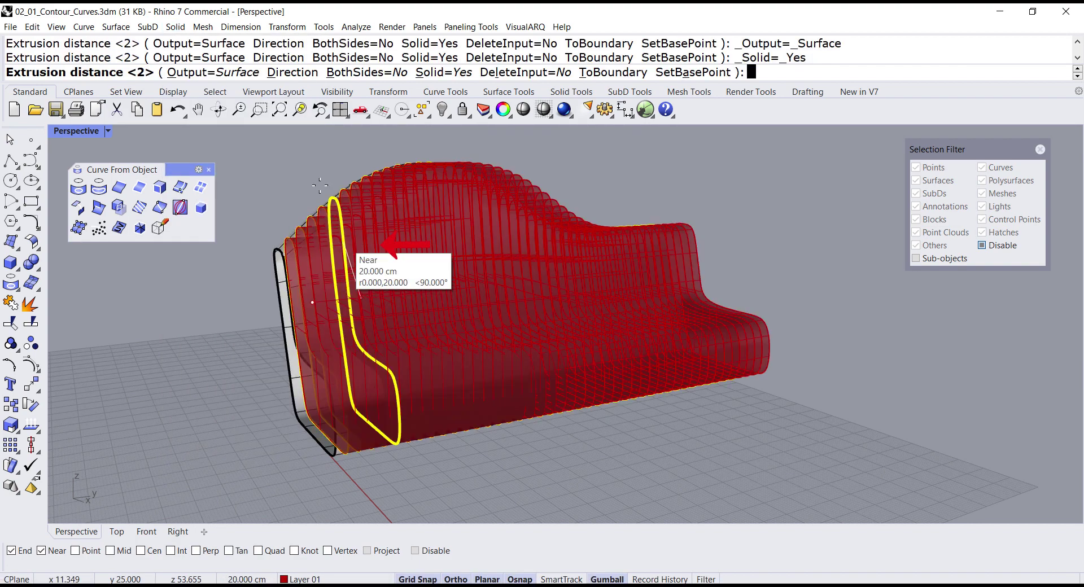
pyautogui.click(292, 72)
pyautogui.scroll(5, 479, 466)
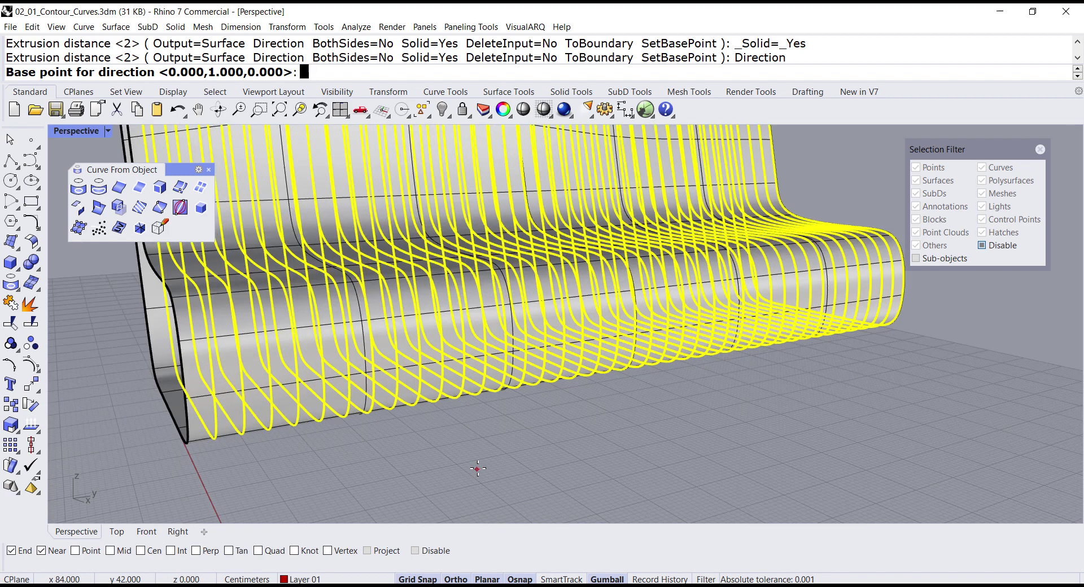
pyautogui.click(523, 445)
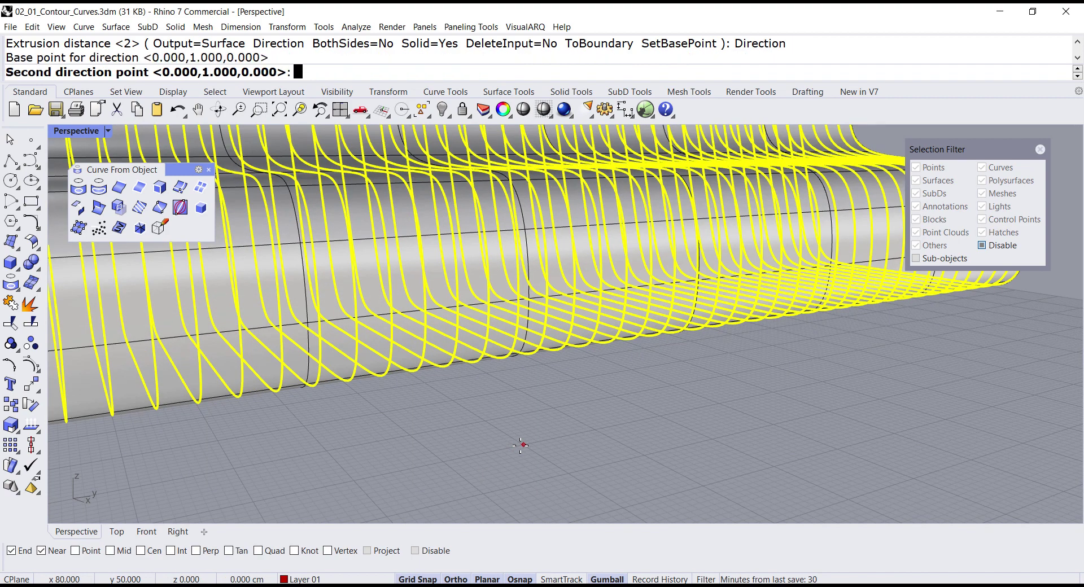
pyautogui.click(468, 455)
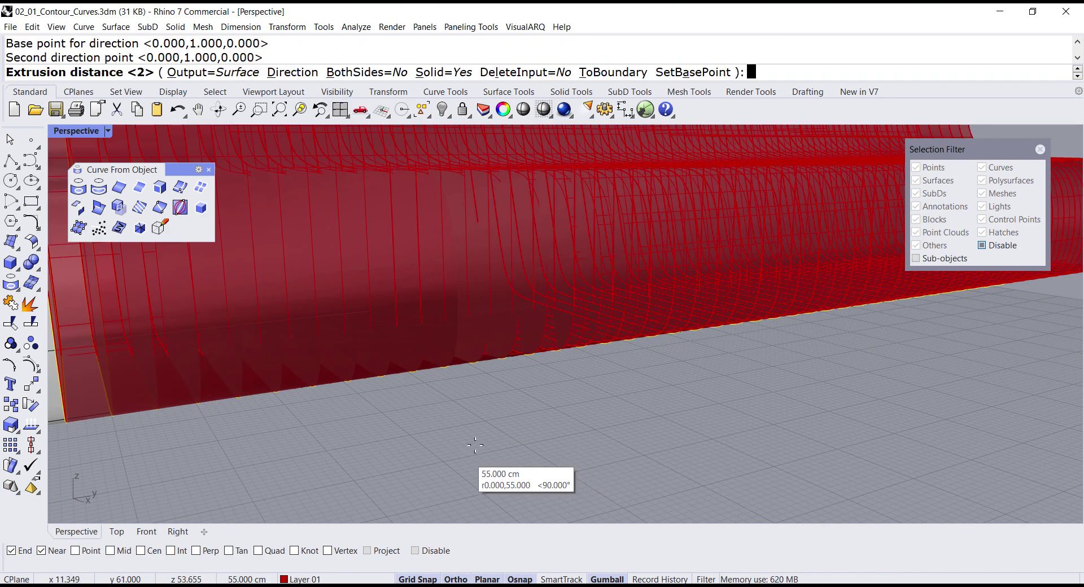
pyautogui.scroll(-3, 520, 434)
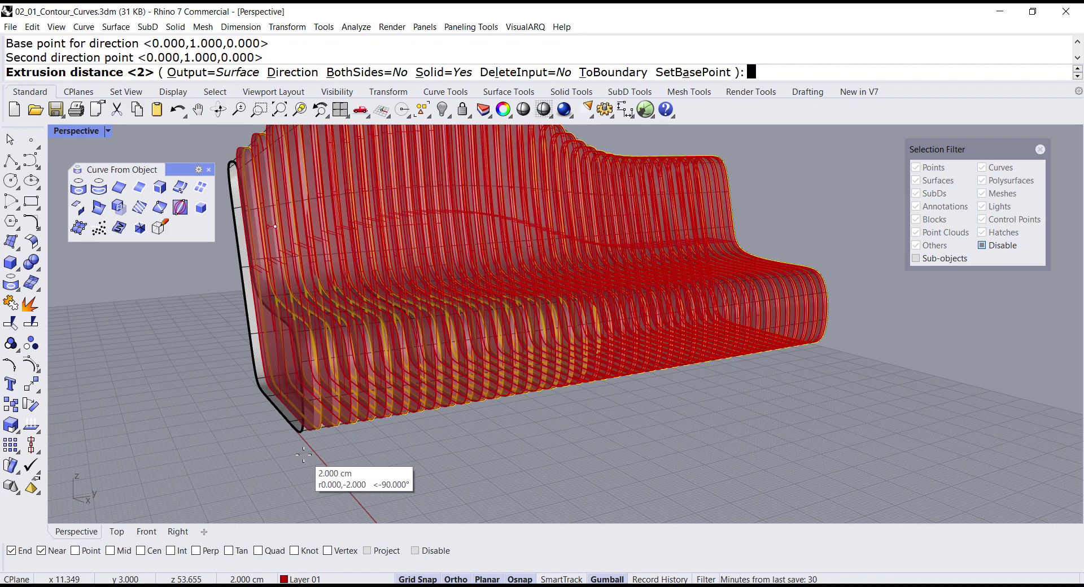
pyautogui.click(303, 455)
pyautogui.press('Escape')
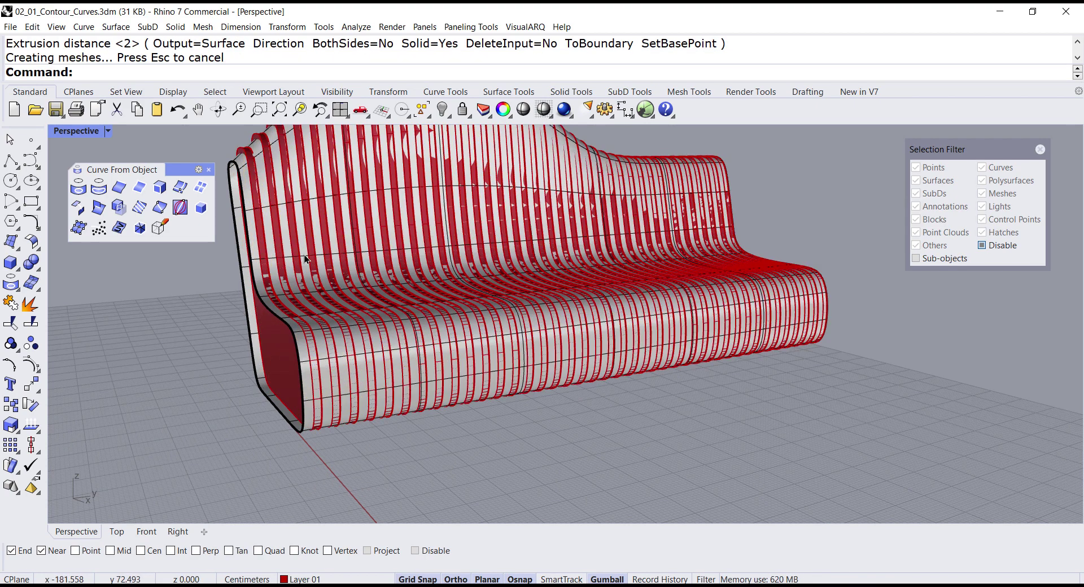
# Hide the original SubD sofa, then filter selection to curves and hide all contour curves
pyautogui.click(244, 169)
pyautogui.click(443, 109)
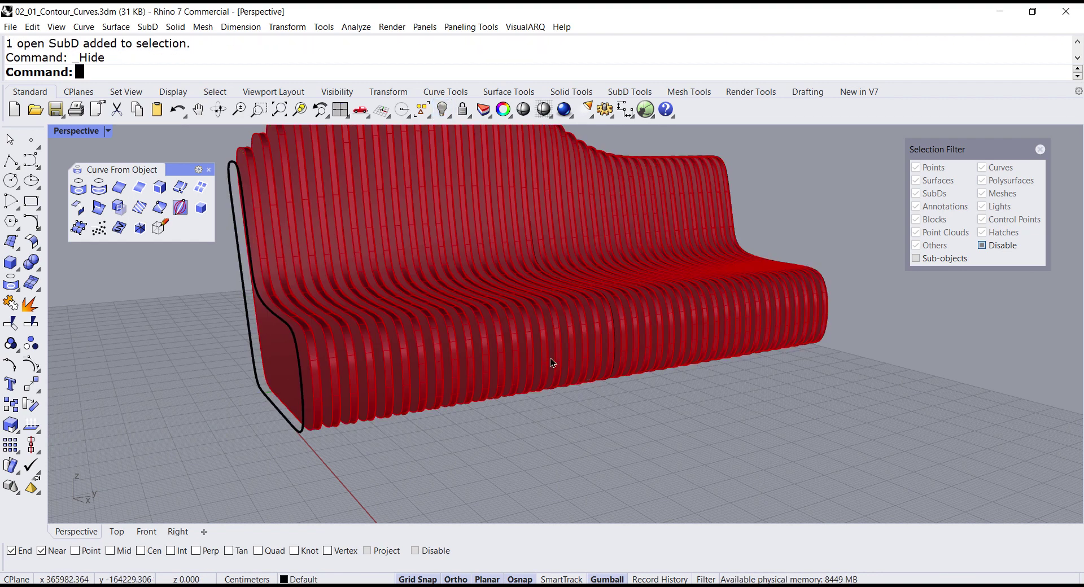
pyautogui.scroll(-3, 479, 483)
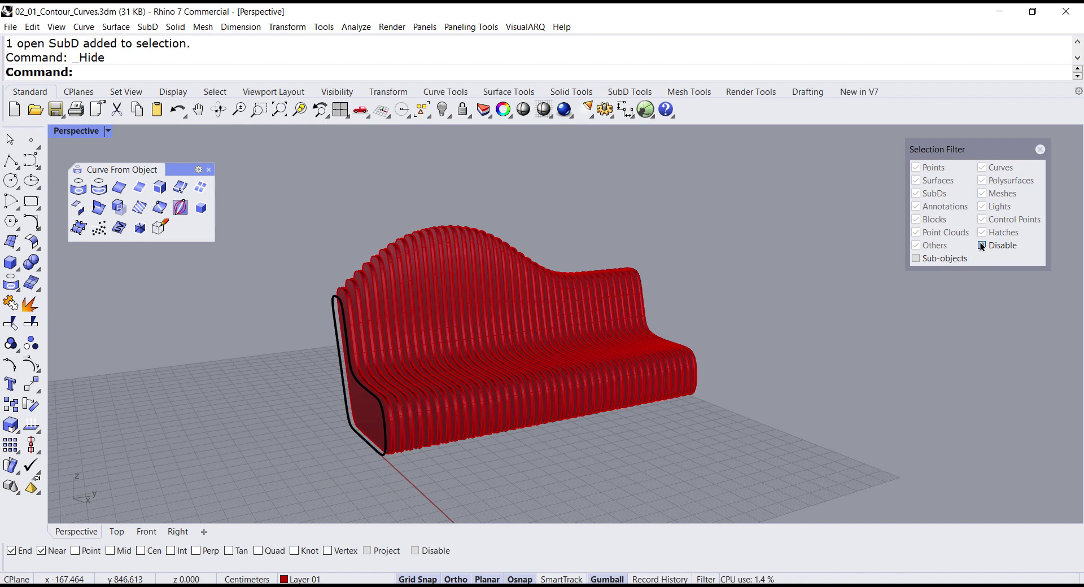
pyautogui.click(982, 245)
pyautogui.rightClick(982, 167)
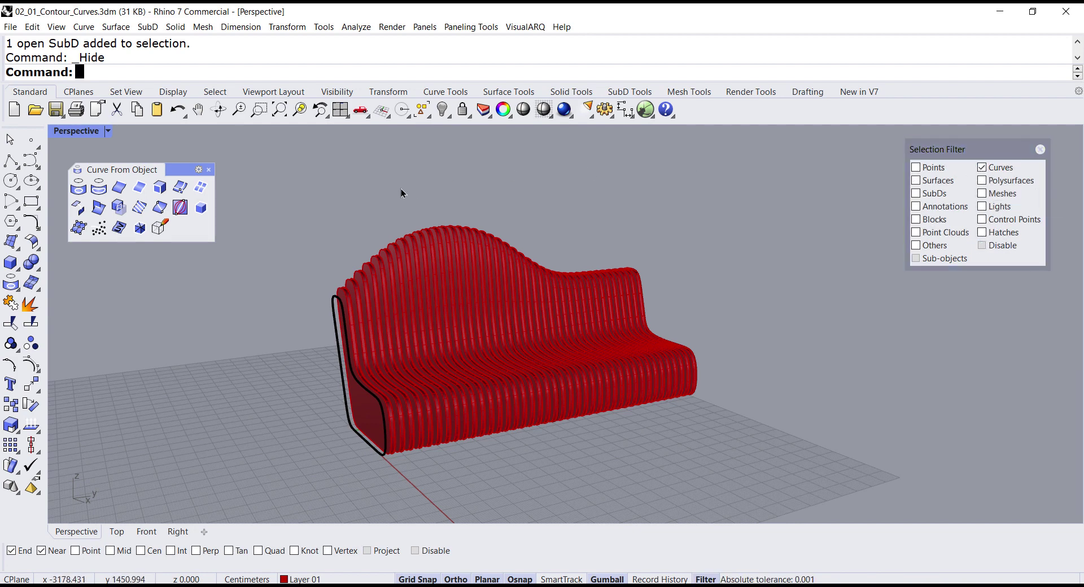
pyautogui.moveTo(281, 202); pyautogui.dragTo(815, 508)
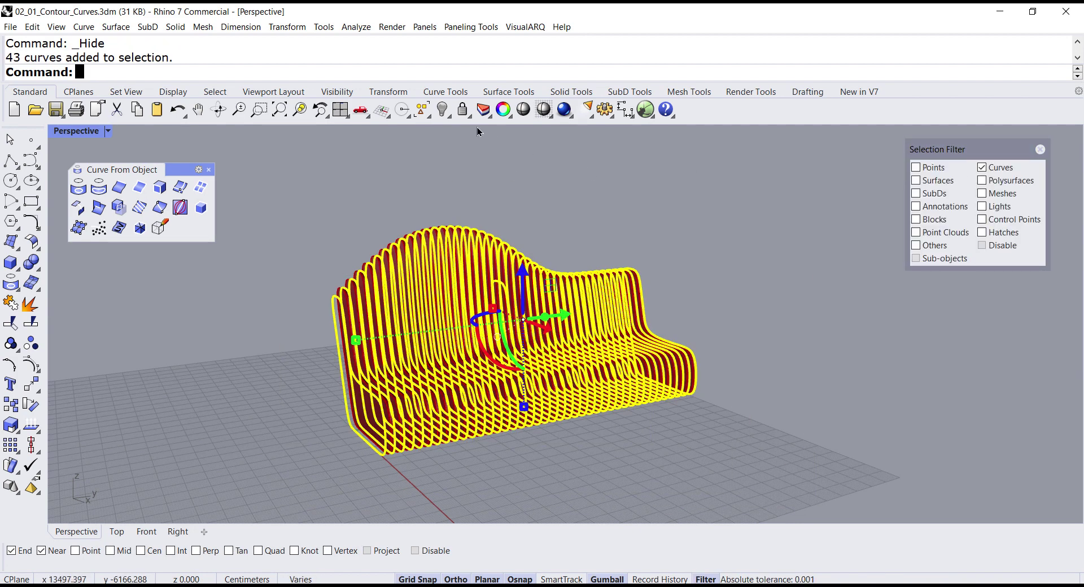
pyautogui.click(442, 109)
# Switch the viewport to Rendered display and orbit to view the bench's side profile
pyautogui.moveTo(615, 361); pyautogui.dragTo(453, 351, button='right')
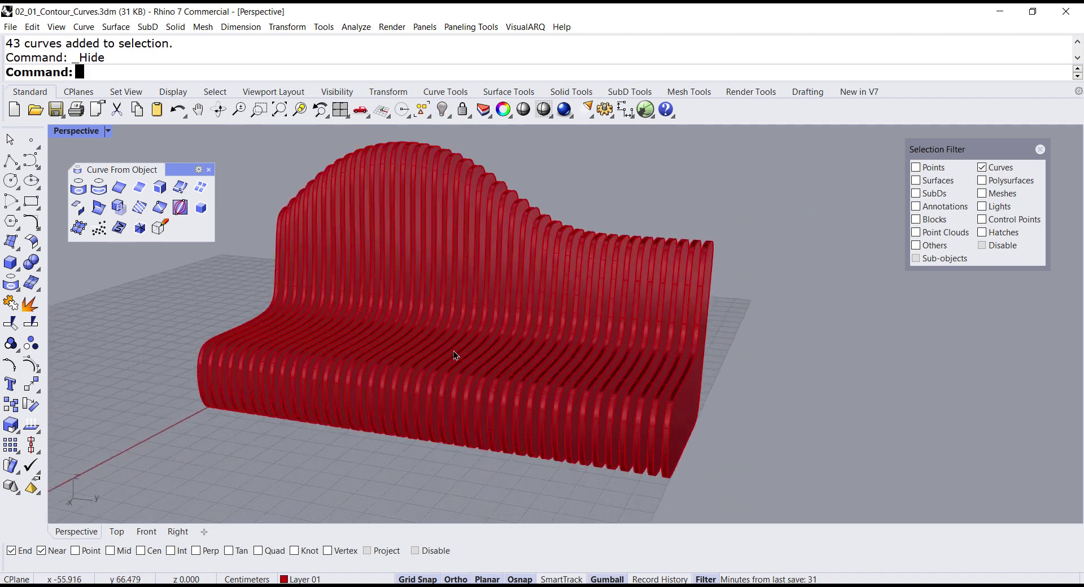
pyautogui.click(108, 130)
pyautogui.click(151, 179)
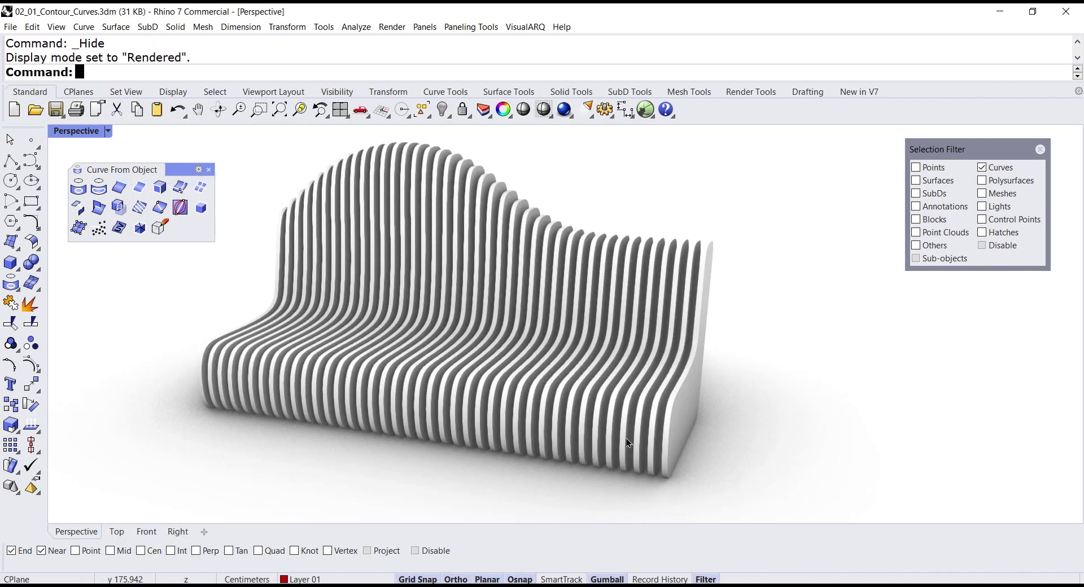
pyautogui.moveTo(692, 430); pyautogui.dragTo(769, 418, button='right')
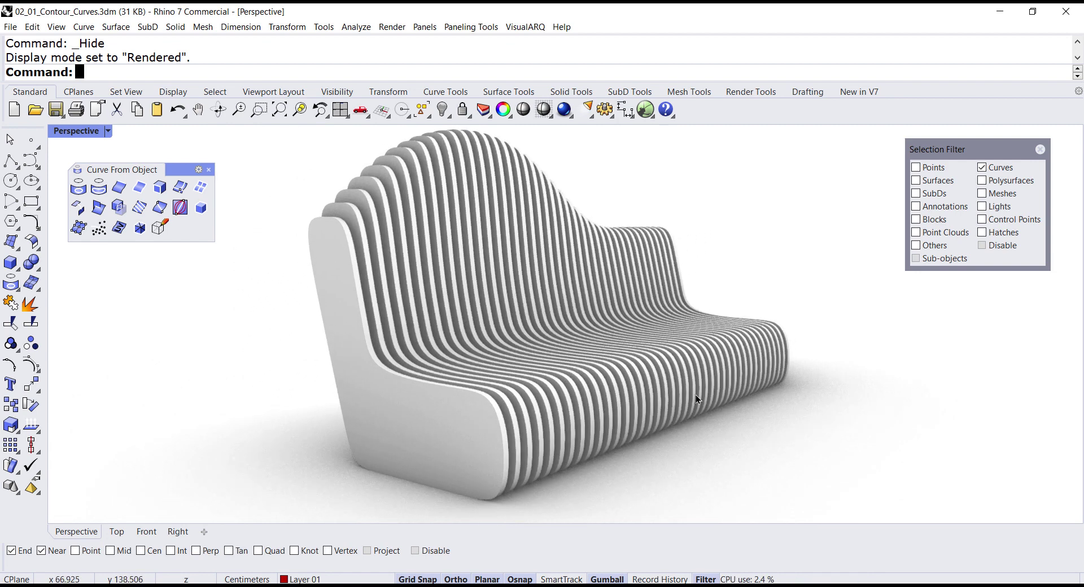